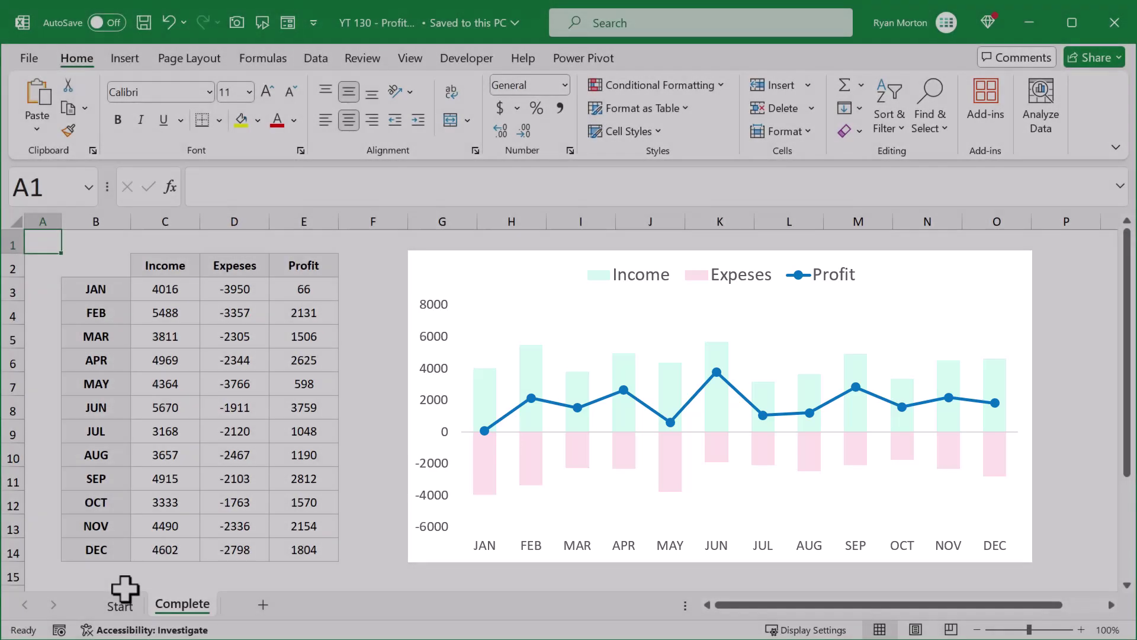
# Switch to the Start sheet with the empty Profit column
pyautogui.click(119, 605)
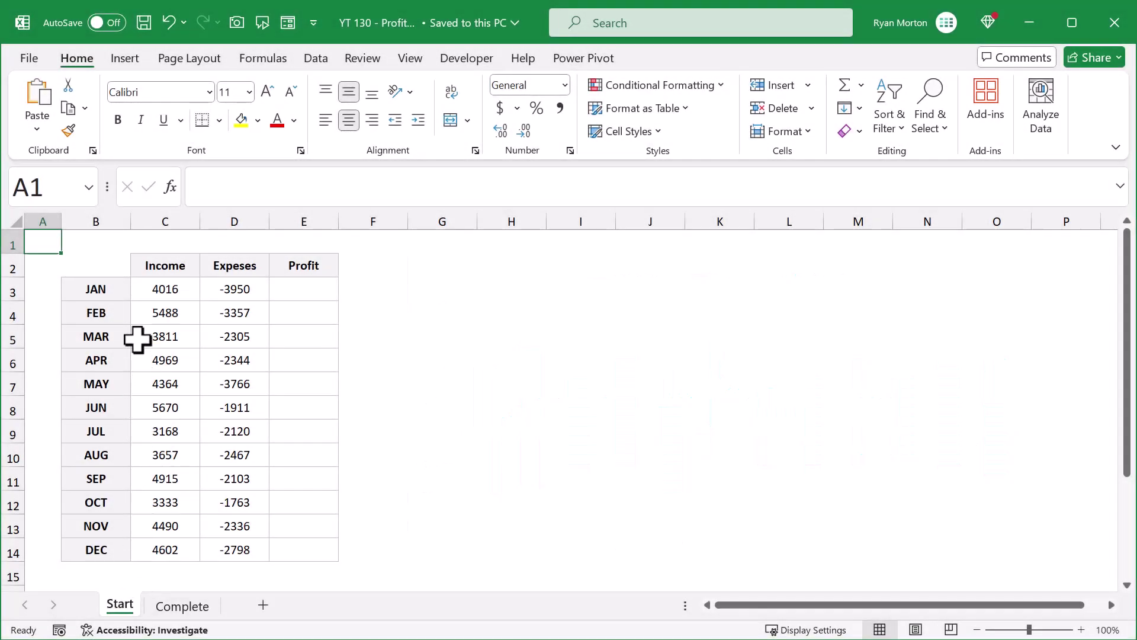
pyautogui.moveTo(106, 289); pyautogui.dragTo(117, 550)
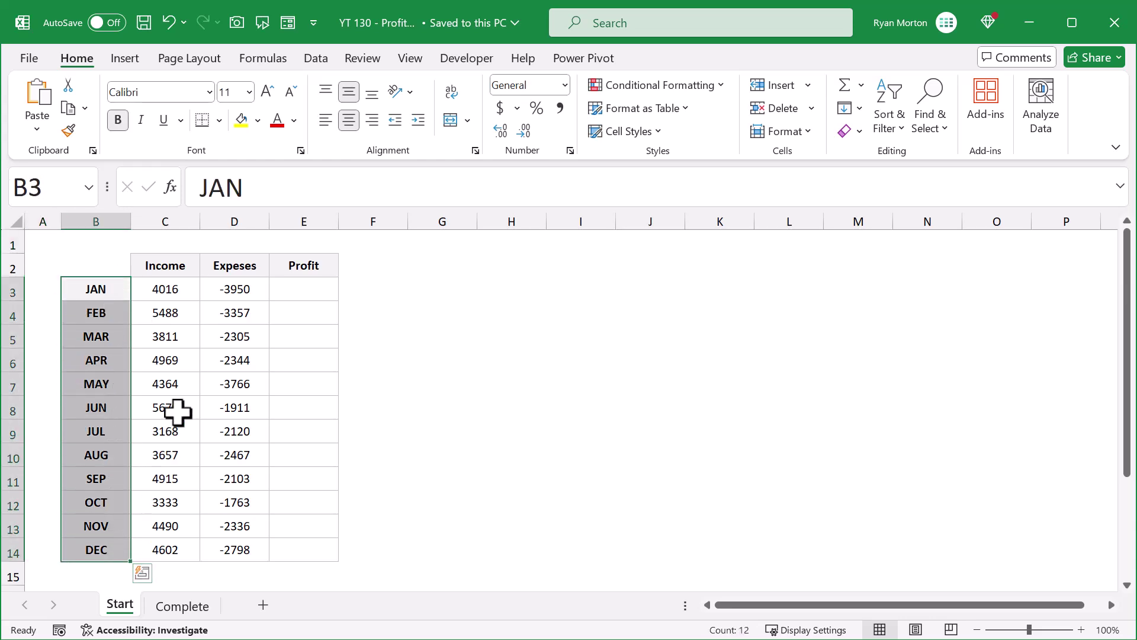
pyautogui.moveTo(166, 265); pyautogui.dragTo(257, 546)
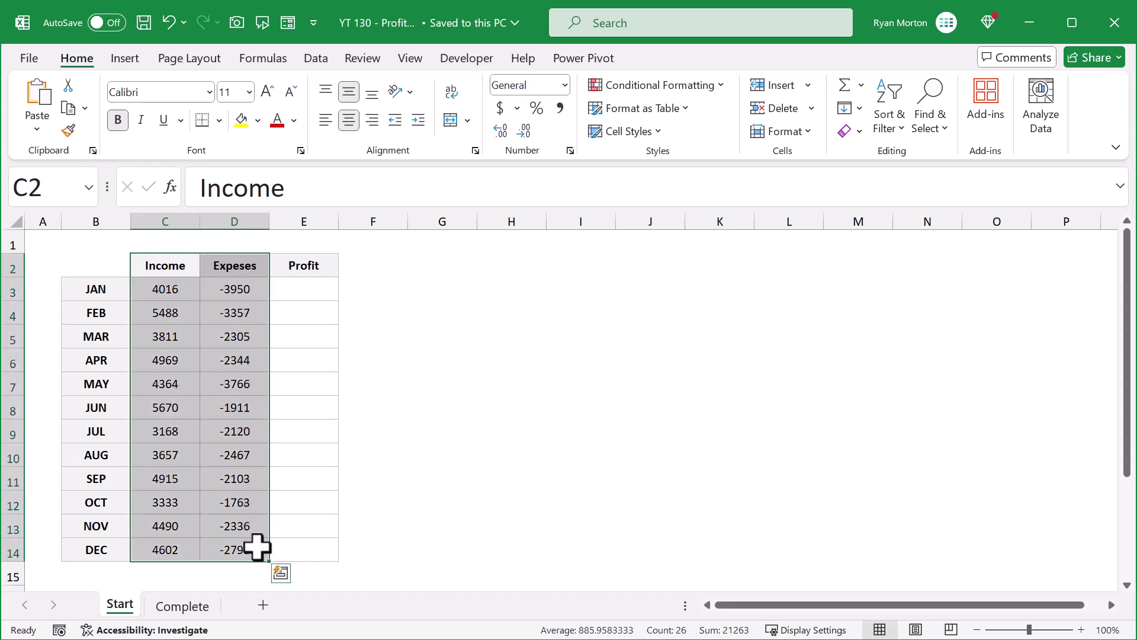
pyautogui.moveTo(235, 289); pyautogui.dragTo(244, 549)
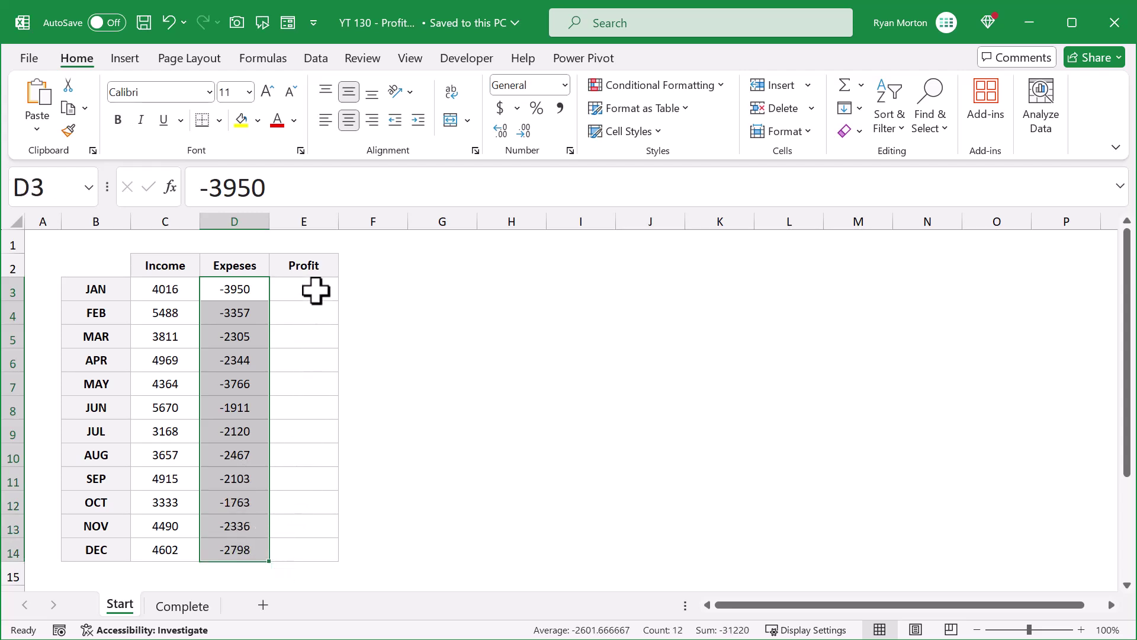
# Calculate Profit as =C3+D3 in E3 and fill it down to December
pyautogui.click(320, 290)
pyautogui.write('=')
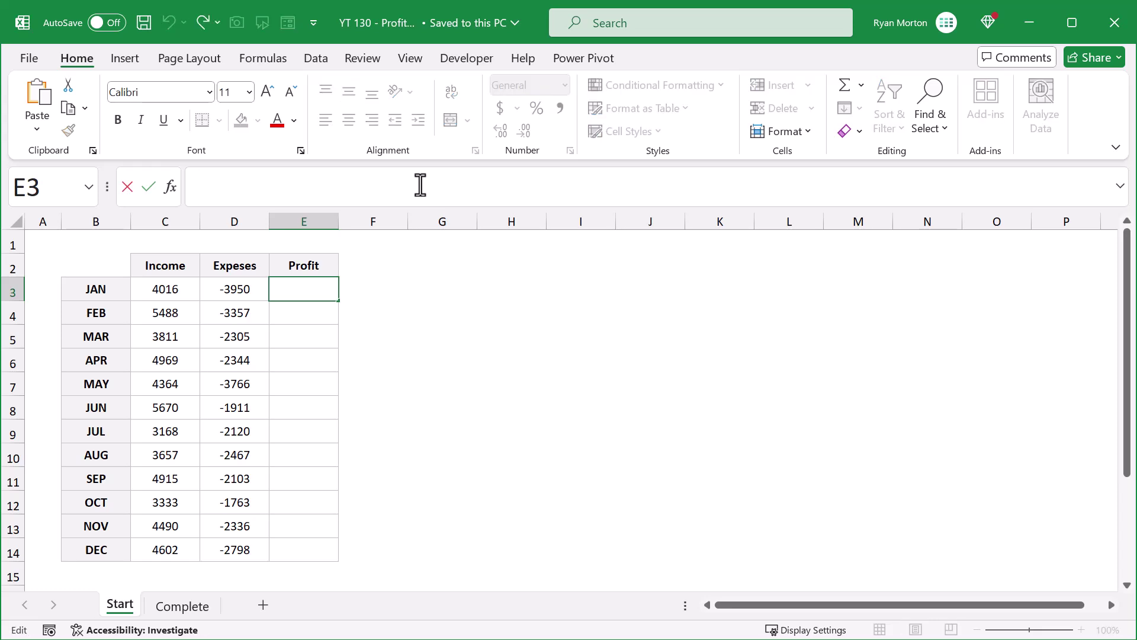
pyautogui.click(184, 287)
pyautogui.write('+')
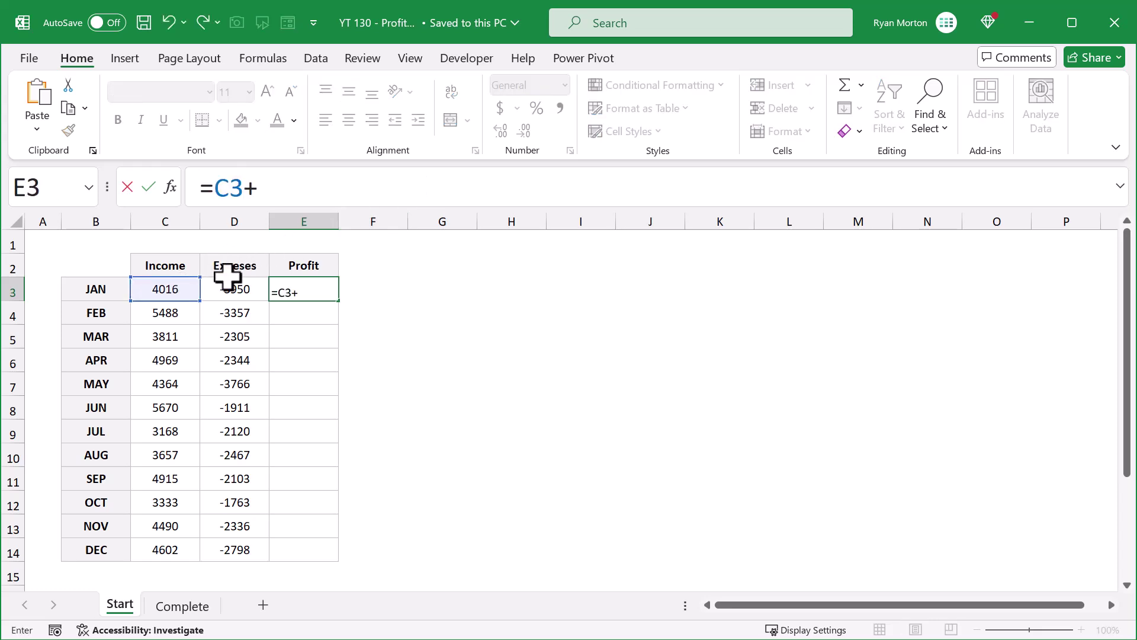
pyautogui.click(240, 291)
pyautogui.press('Return')
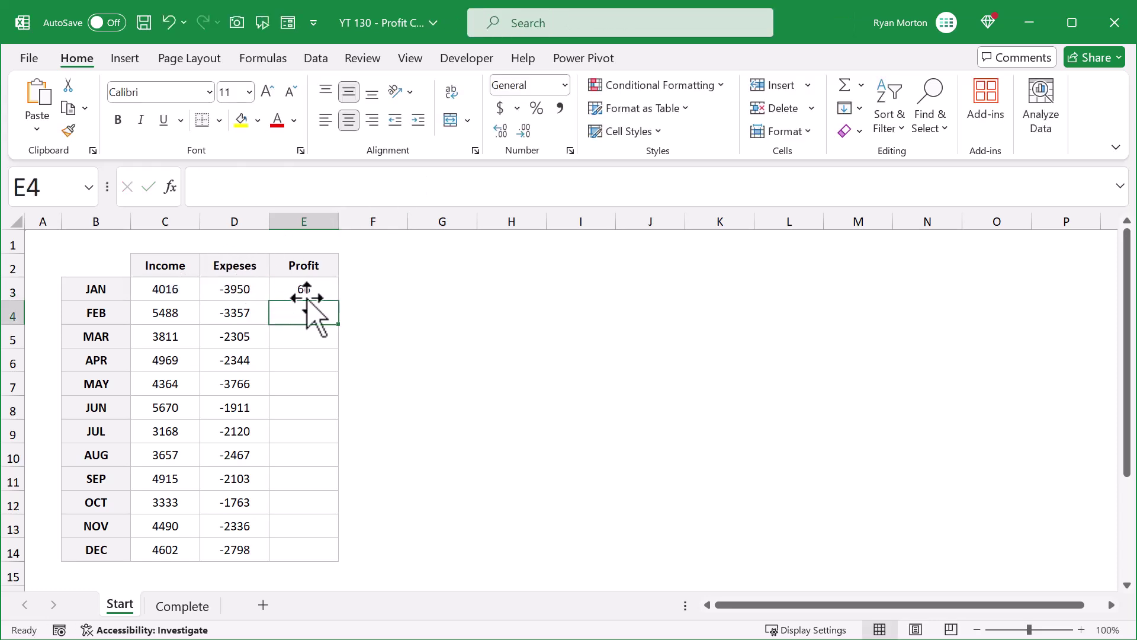
pyautogui.click(304, 291)
pyautogui.doubleClick(338, 301)
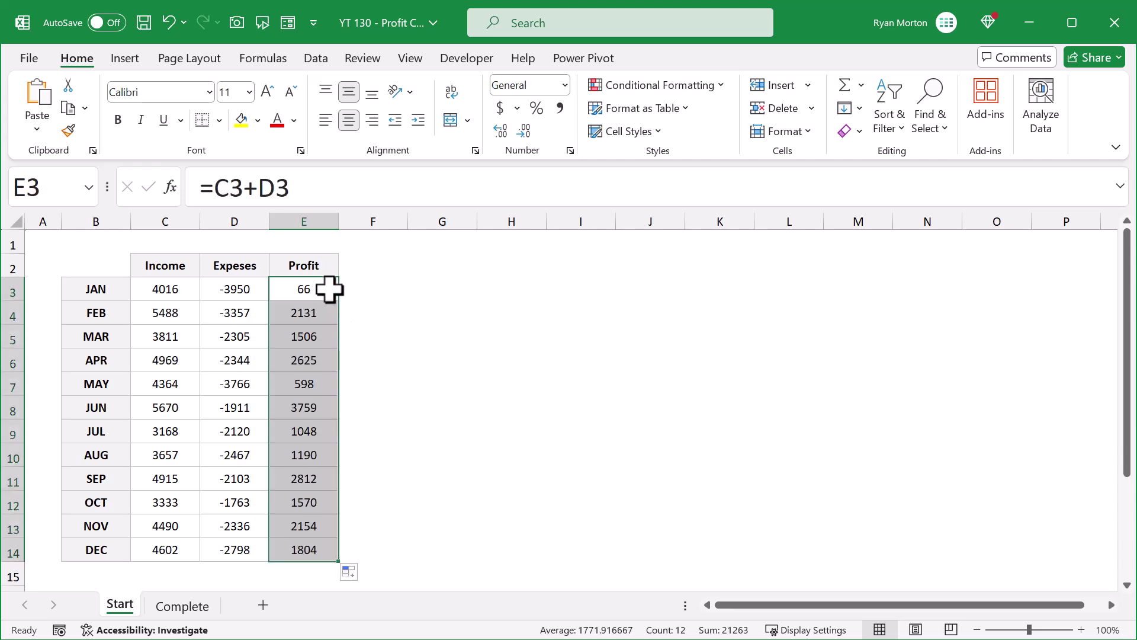
pyautogui.click(325, 289)
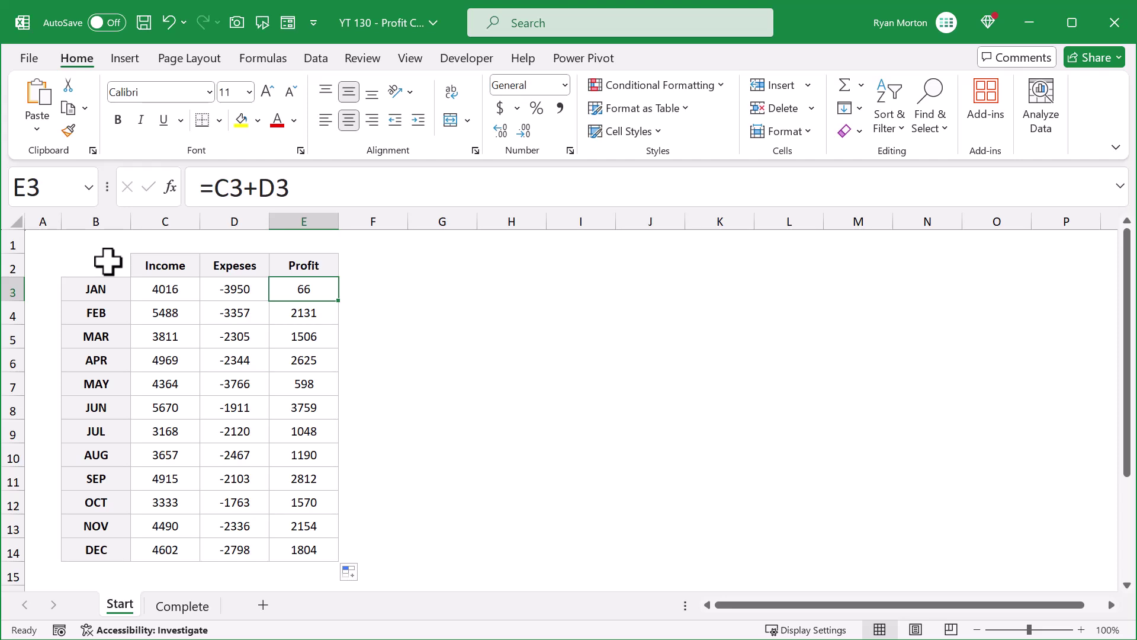
# Select the whole table B2:E14 and go to the Insert commands
pyautogui.moveTo(96, 265)
pyautogui.mouseDown()
pyautogui.moveTo(304, 511)
pyautogui.moveTo(304, 549)
pyautogui.mouseUp()
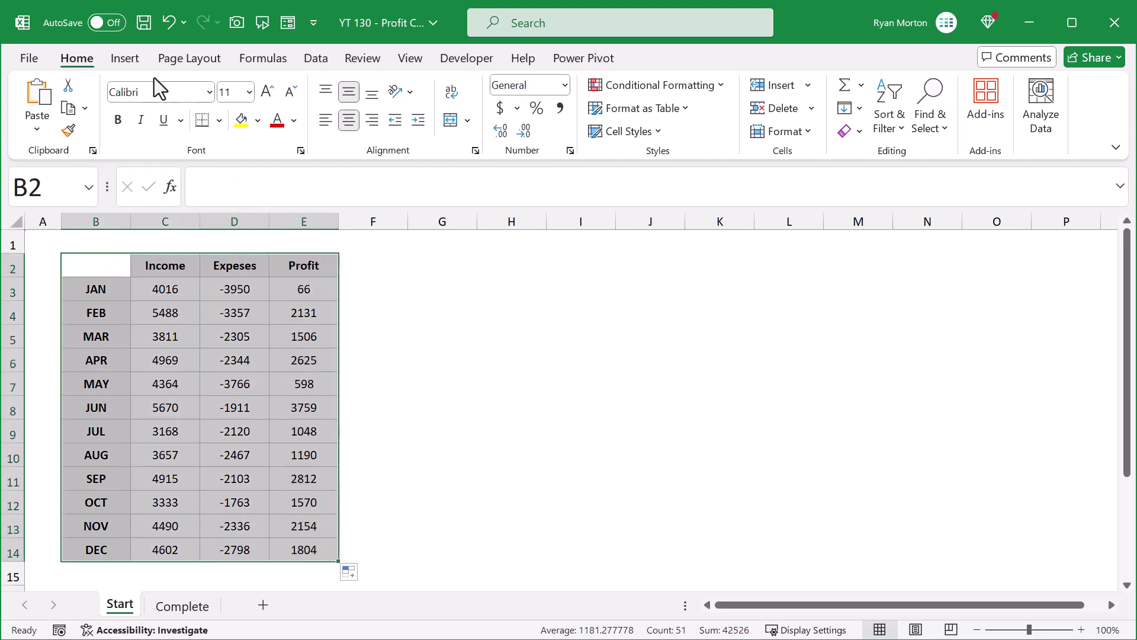
pyautogui.click(126, 58)
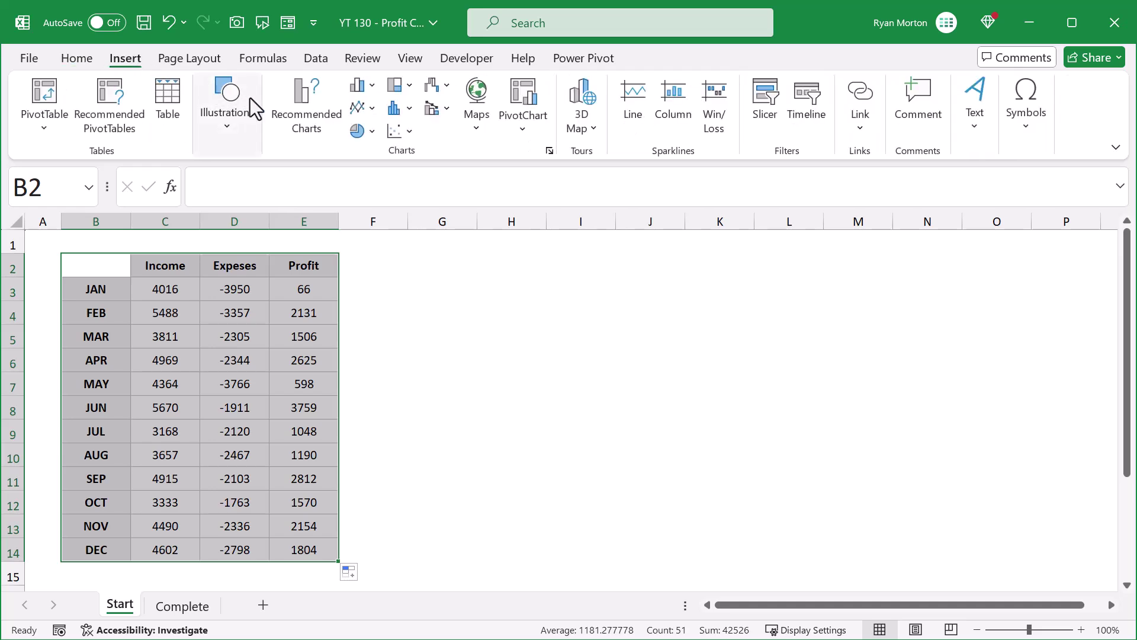
# Insert a Combo chart with Income as Stacked Column and Profit as Line
pyautogui.click(307, 107)
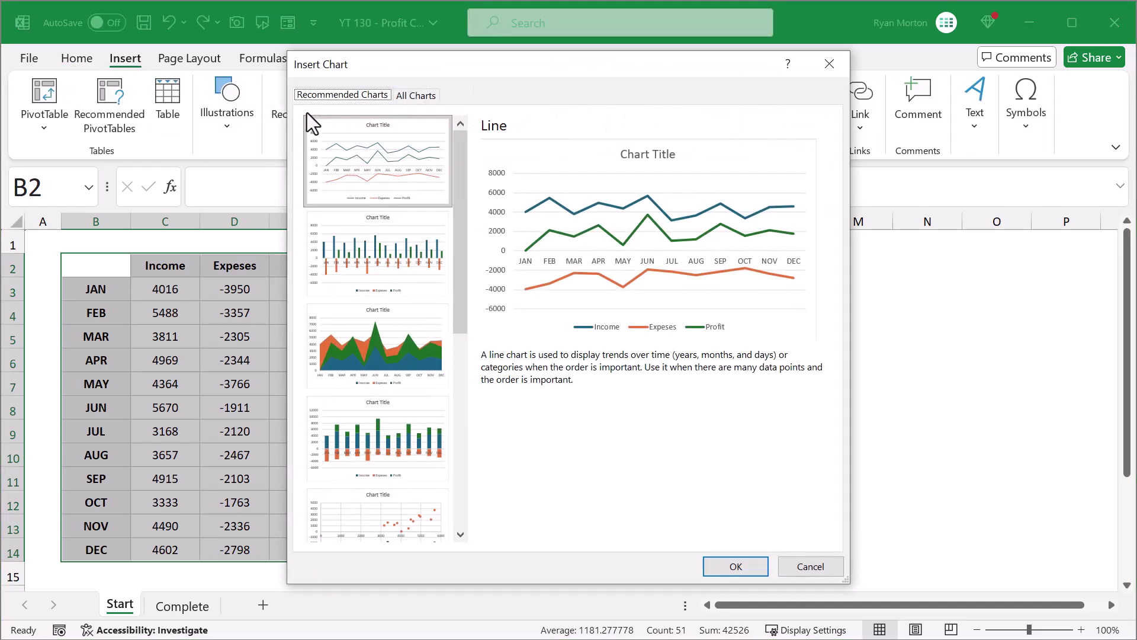
pyautogui.click(416, 95)
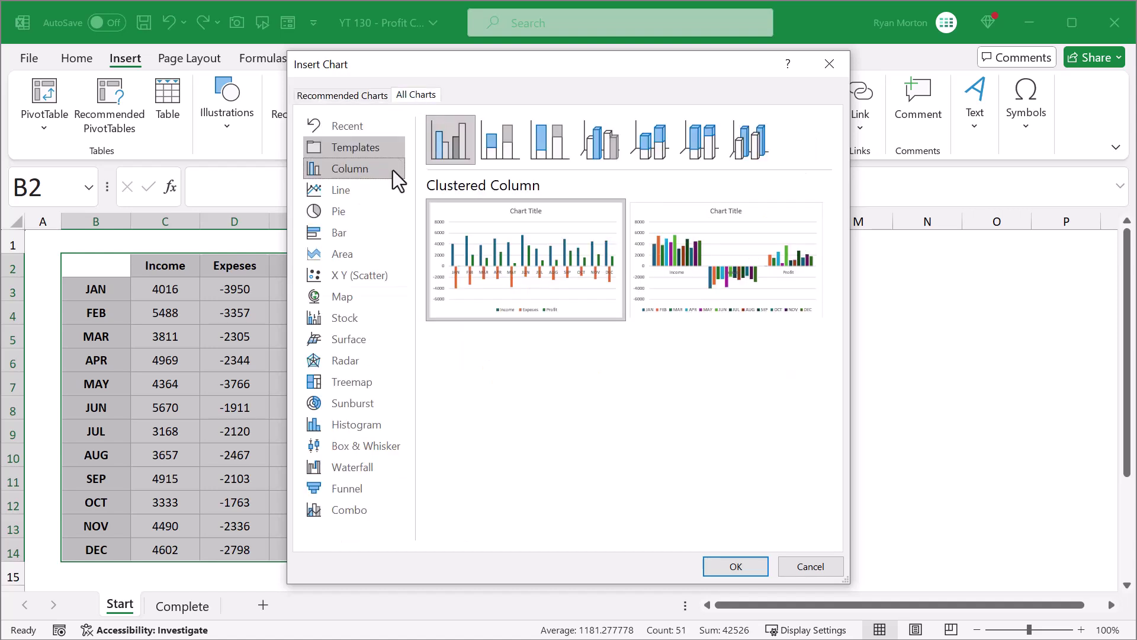
pyautogui.click(342, 515)
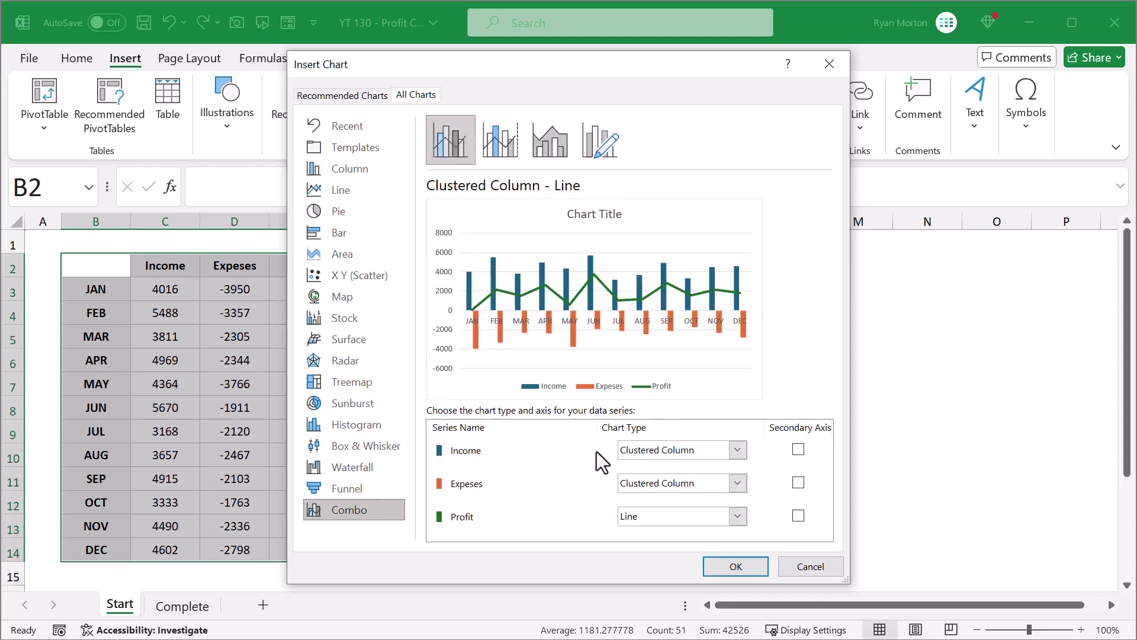
pyautogui.click(673, 451)
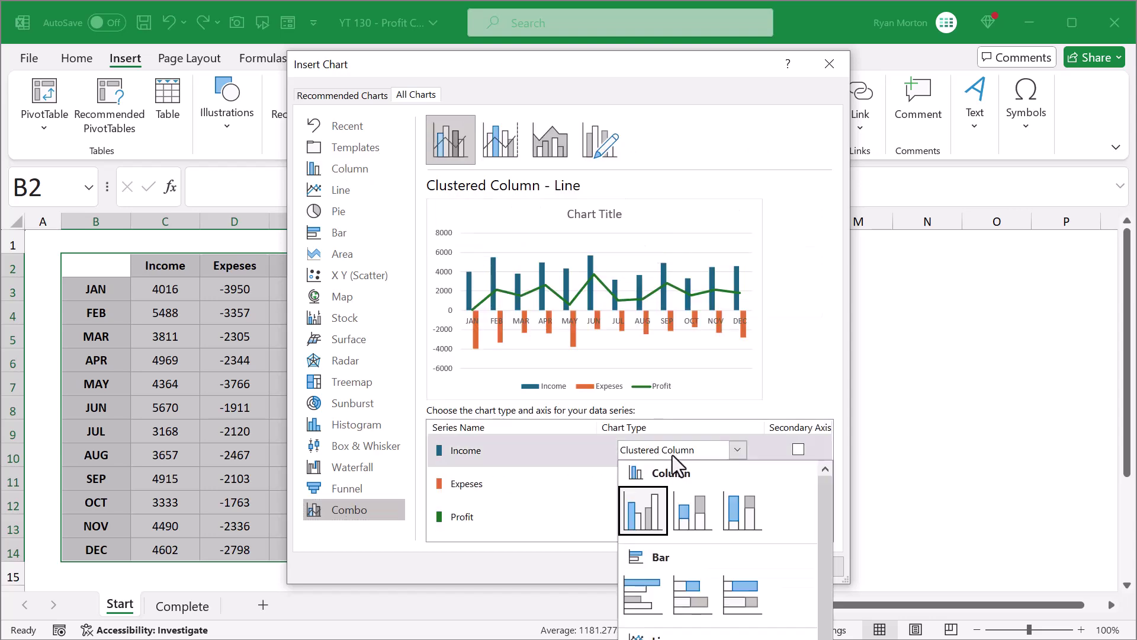
pyautogui.click(697, 514)
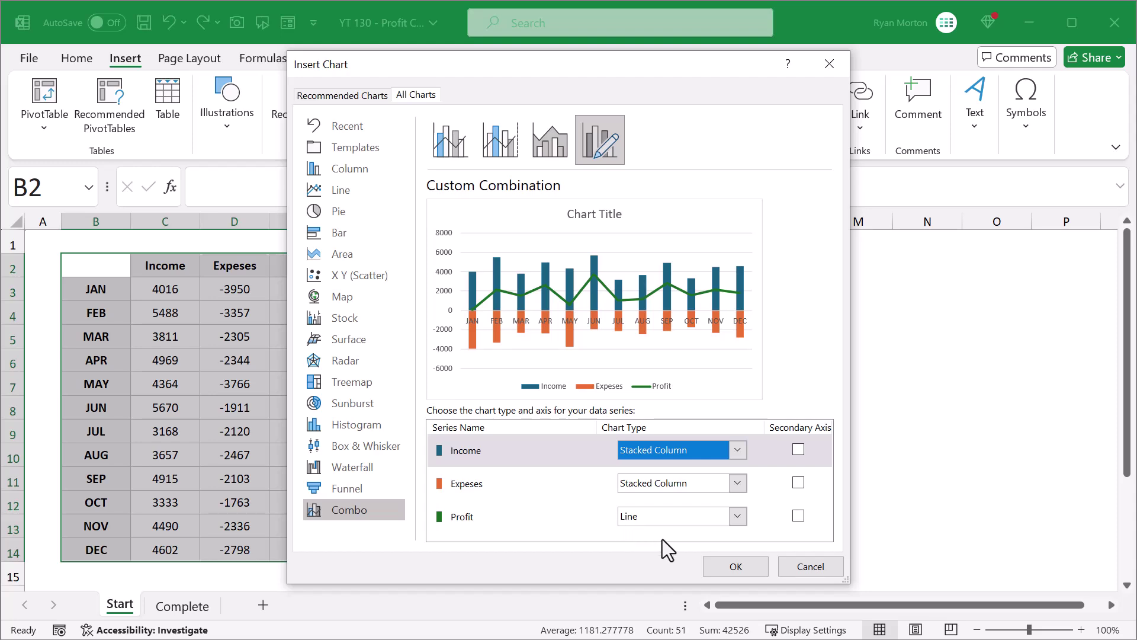
pyautogui.click(734, 566)
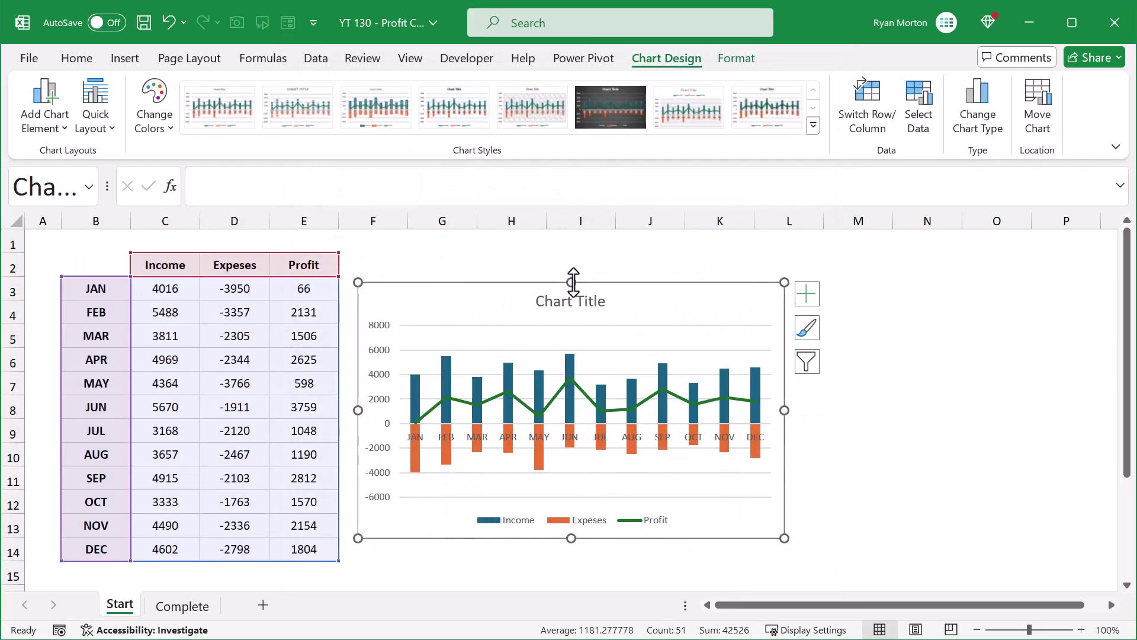
# Resize the chart by its four edges to fill the area beside the table
pyautogui.moveTo(573, 283); pyautogui.dragTo(573, 253)
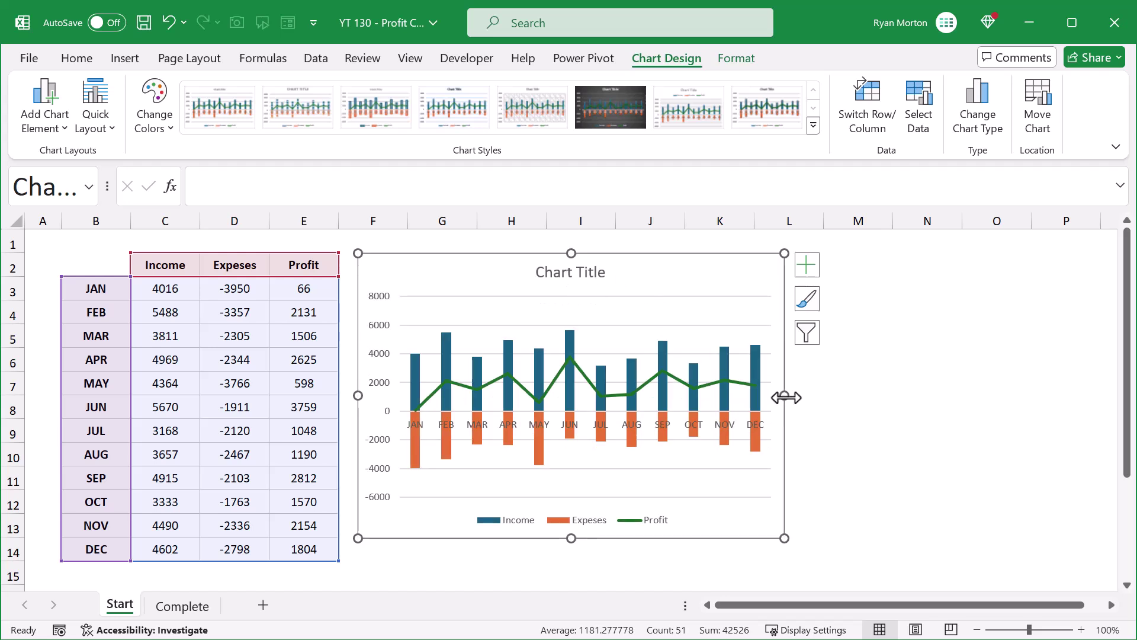
pyautogui.moveTo(785, 397); pyautogui.dragTo(1030, 397)
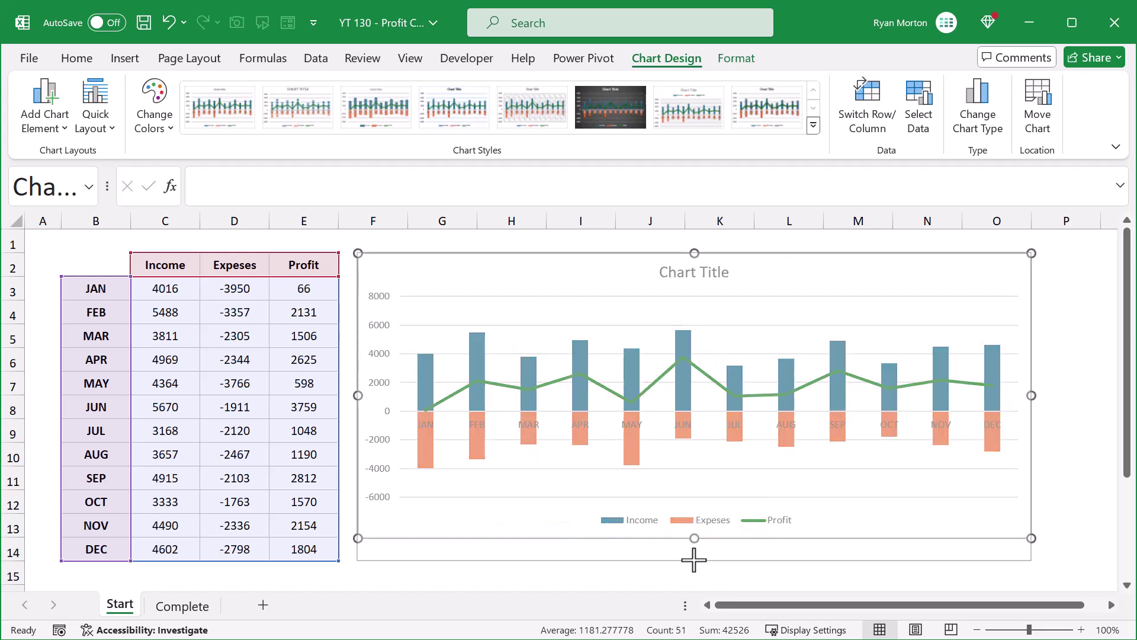
pyautogui.moveTo(696, 538); pyautogui.dragTo(695, 560)
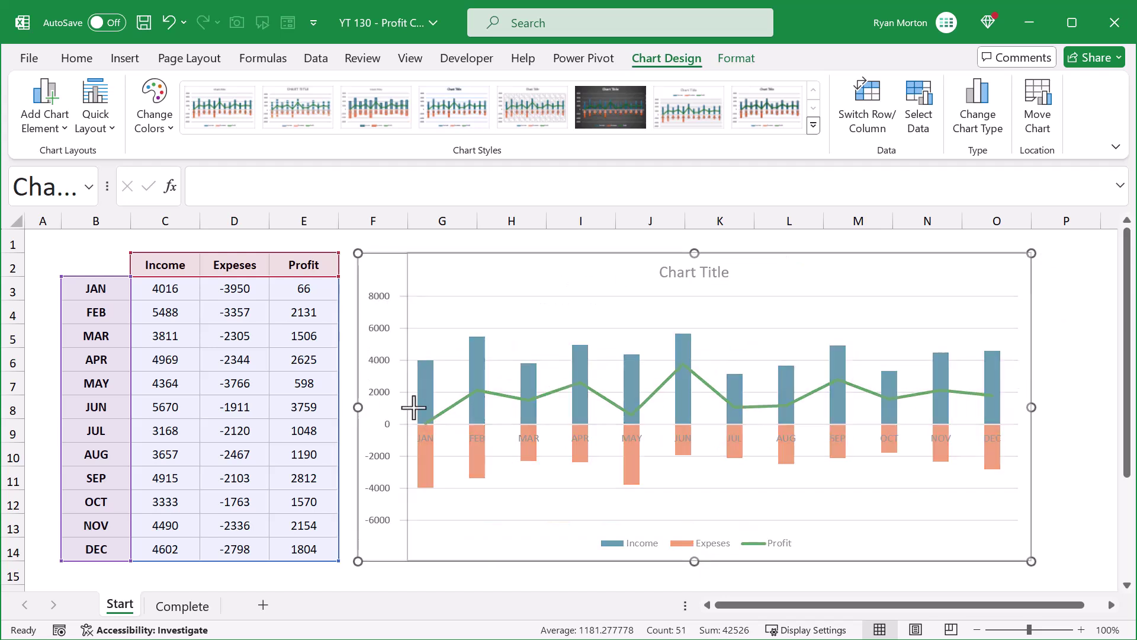
pyautogui.moveTo(358, 406); pyautogui.dragTo(406, 407)
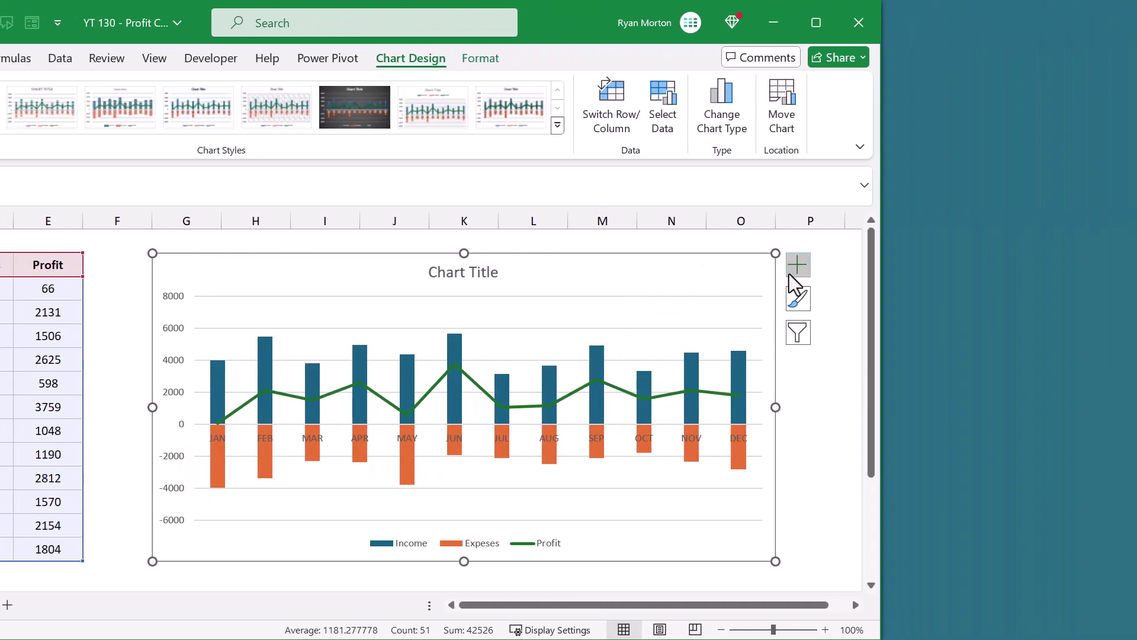
# Remove the chart title and gridlines and place the legend at the top
pyautogui.click(799, 265)
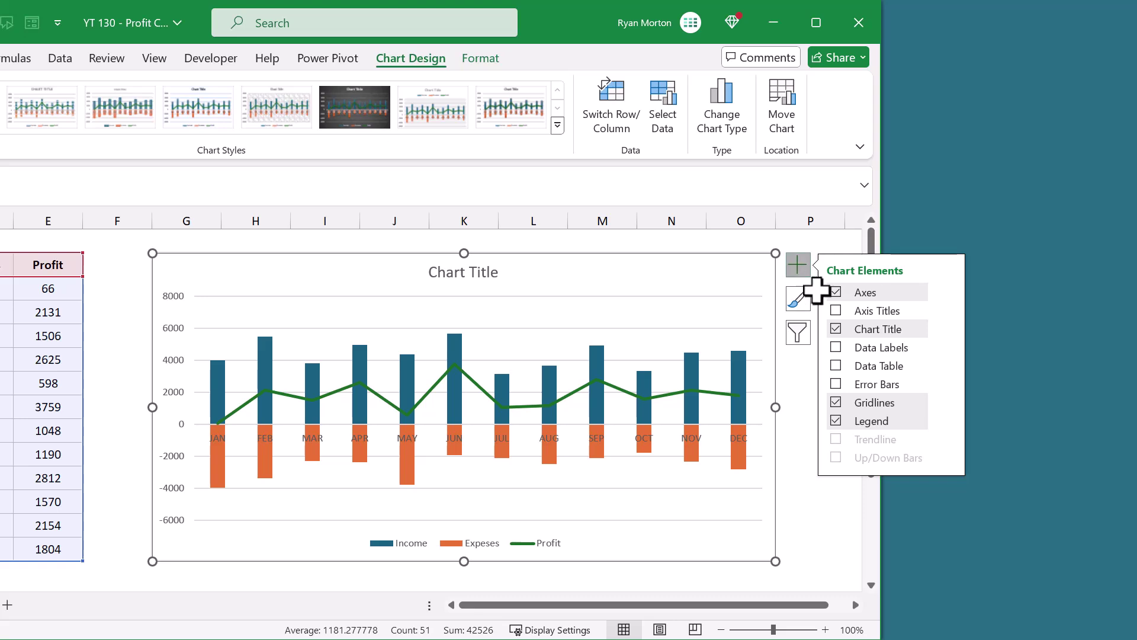
pyautogui.click(836, 328)
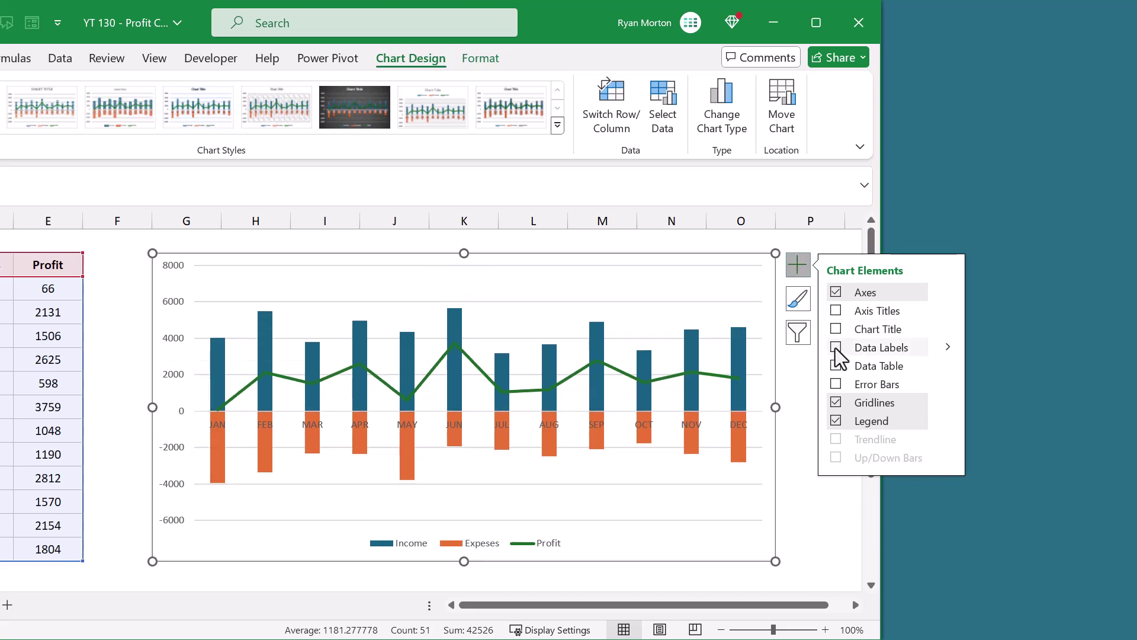
pyautogui.click(836, 403)
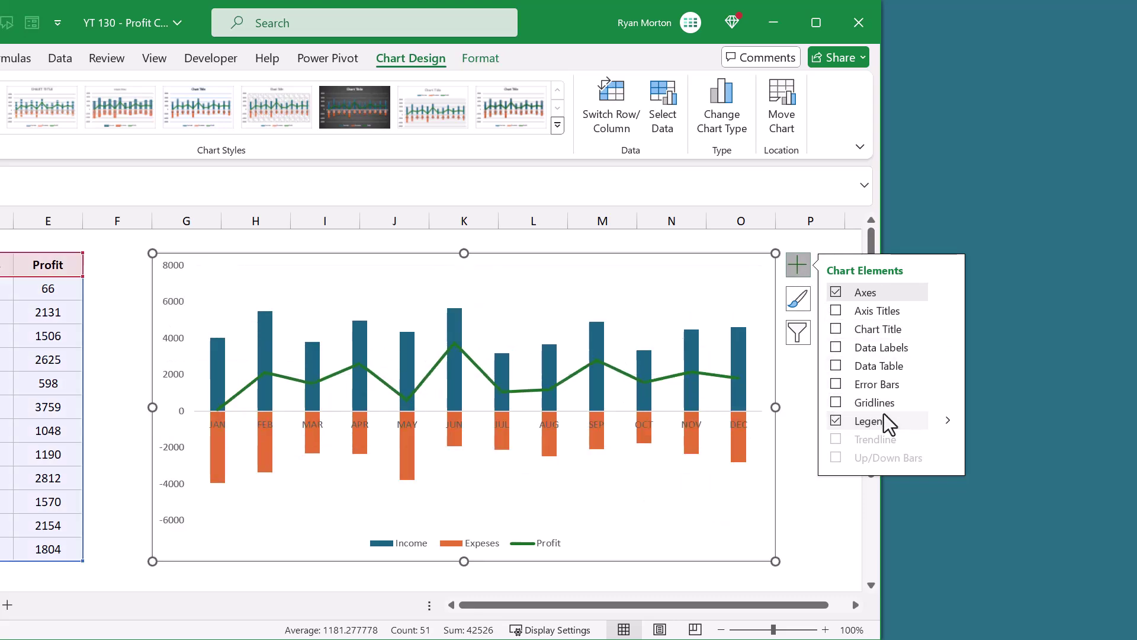
pyautogui.click(949, 421)
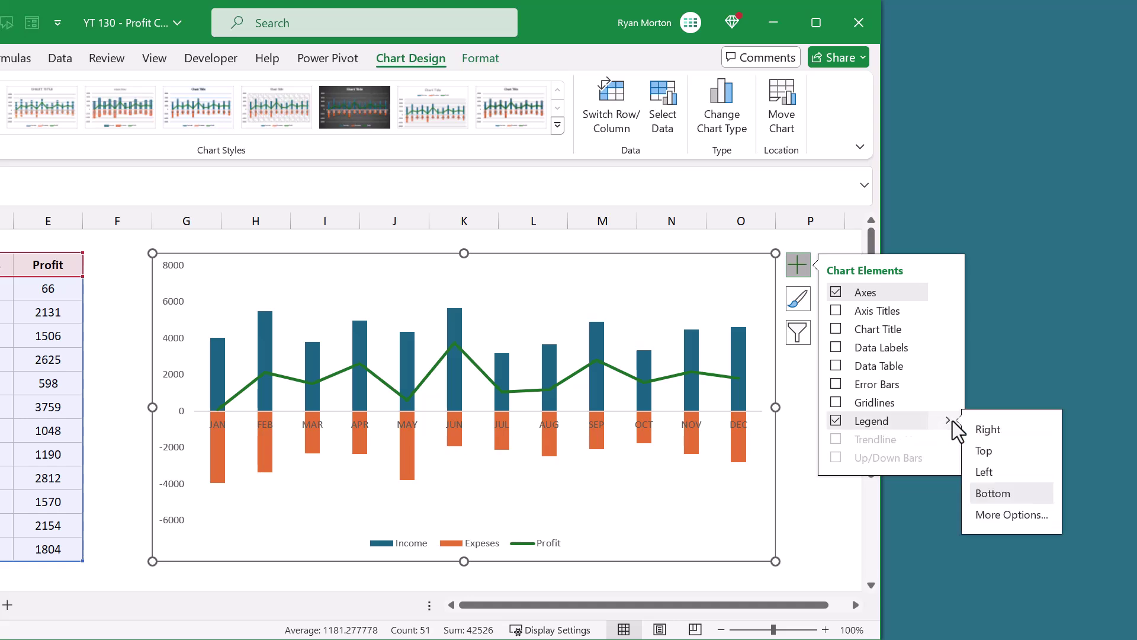
pyautogui.click(985, 450)
pyautogui.click(797, 264)
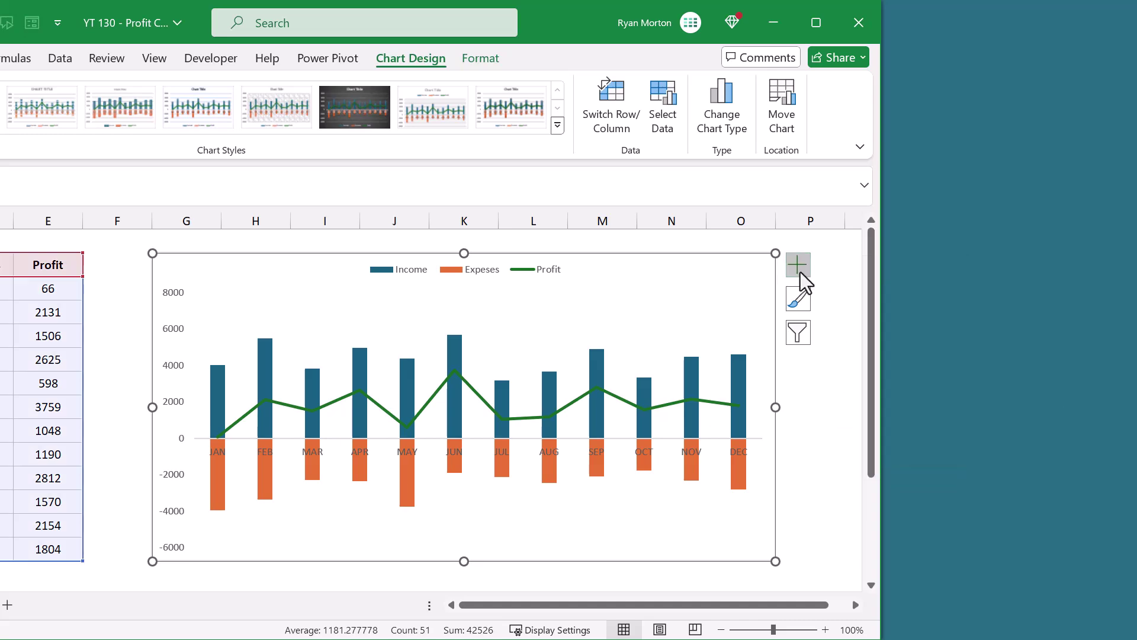
# Set the horizontal axis Label Position to Low so months sit below the bars
pyautogui.rightClick(501, 449)
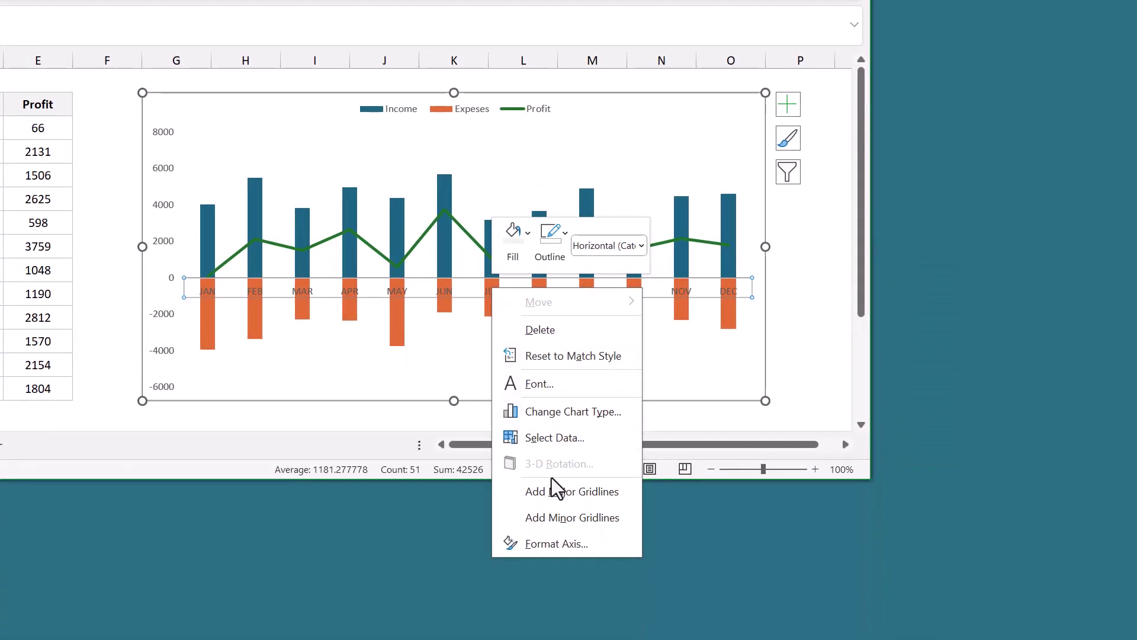
pyautogui.click(571, 546)
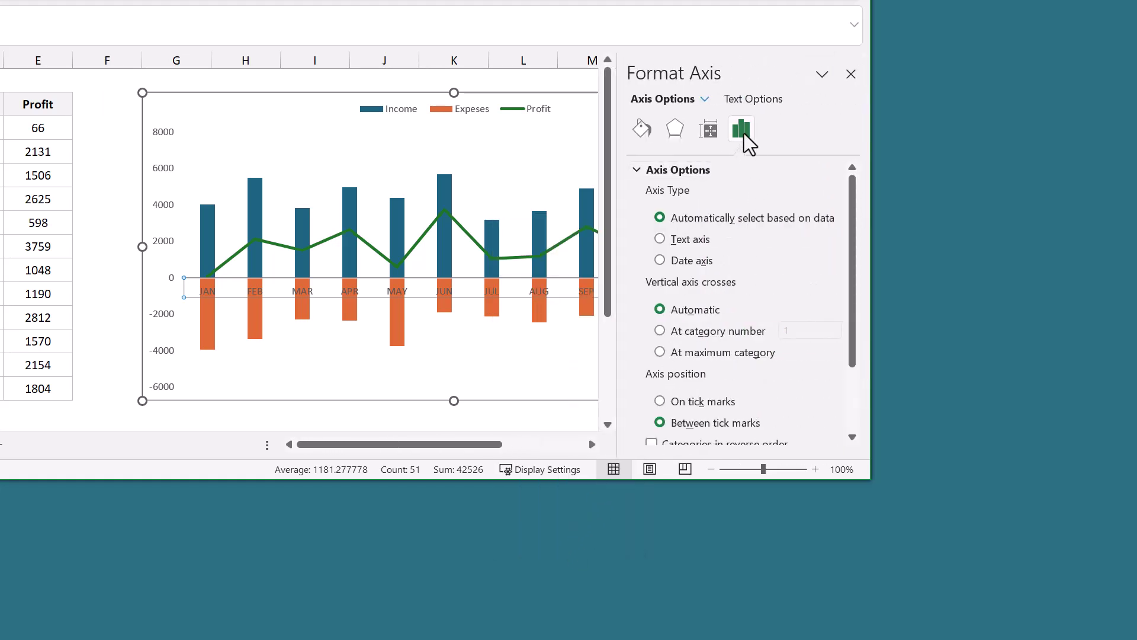
pyautogui.scroll(-2, 746, 267)
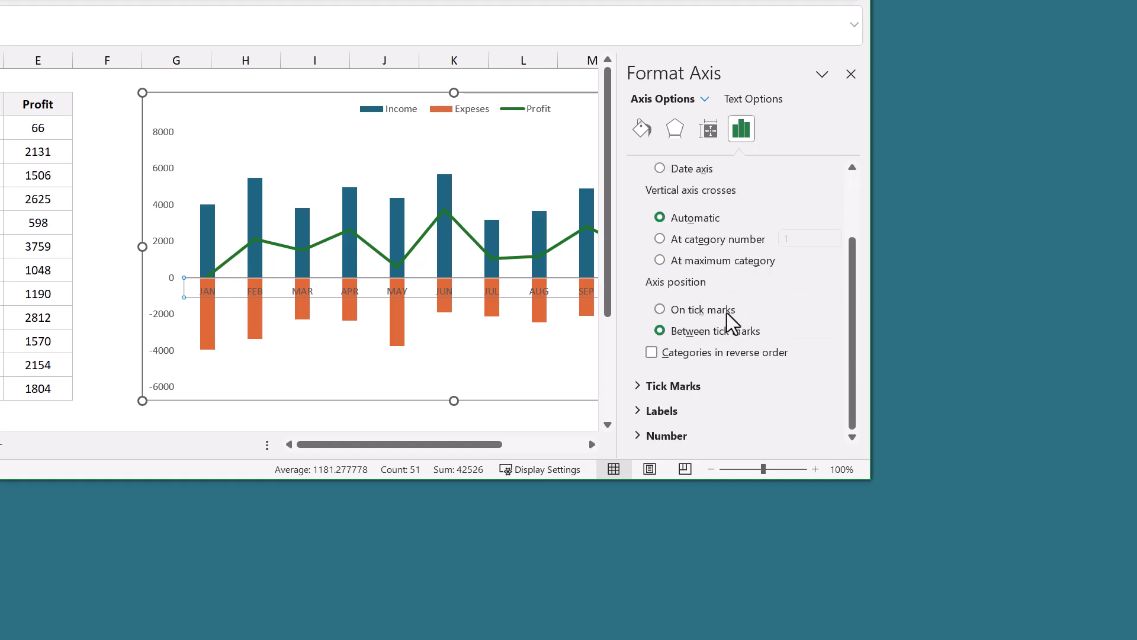
pyautogui.click(662, 411)
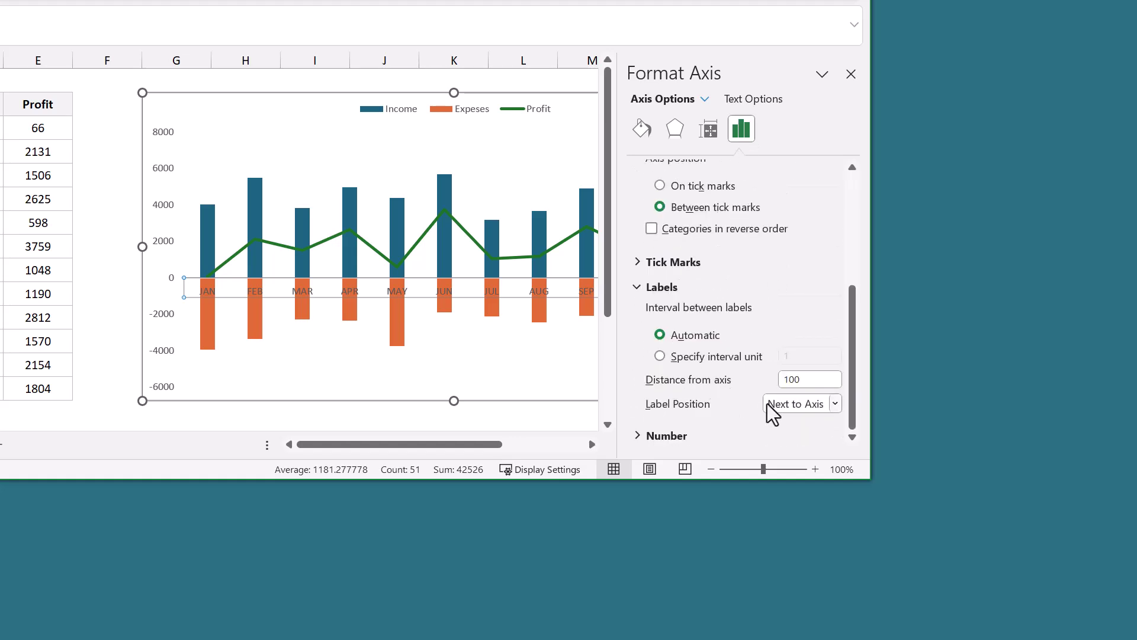
pyautogui.click(795, 403)
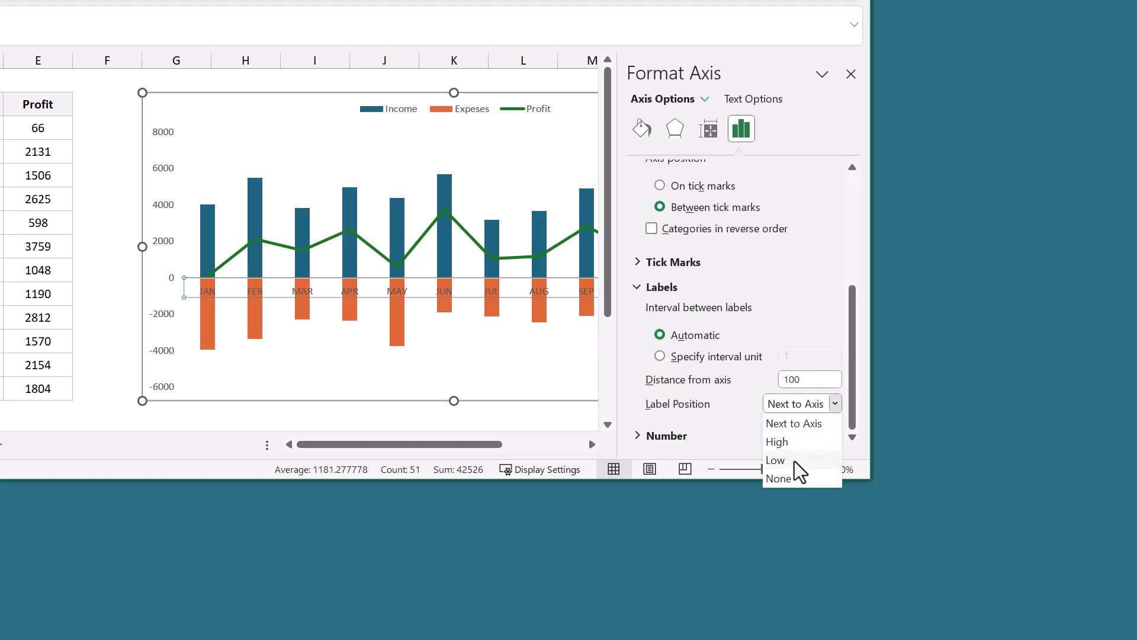
pyautogui.click(795, 460)
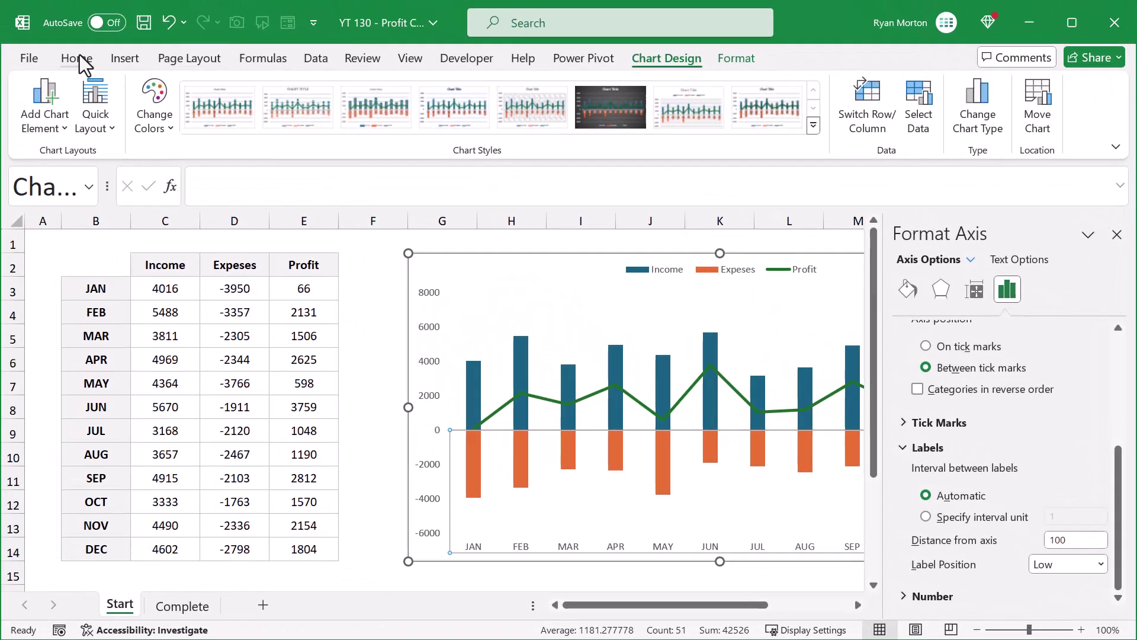
# Set the horizontal and vertical axis labels to font size 12
pyautogui.click(77, 58)
pyautogui.click(249, 91)
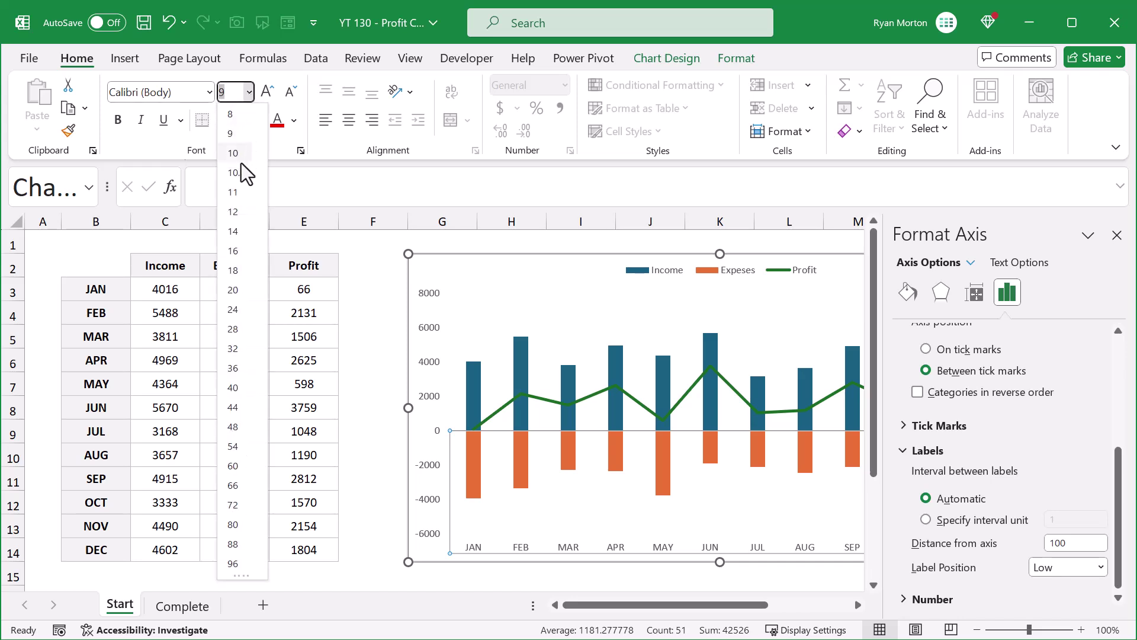
pyautogui.click(232, 212)
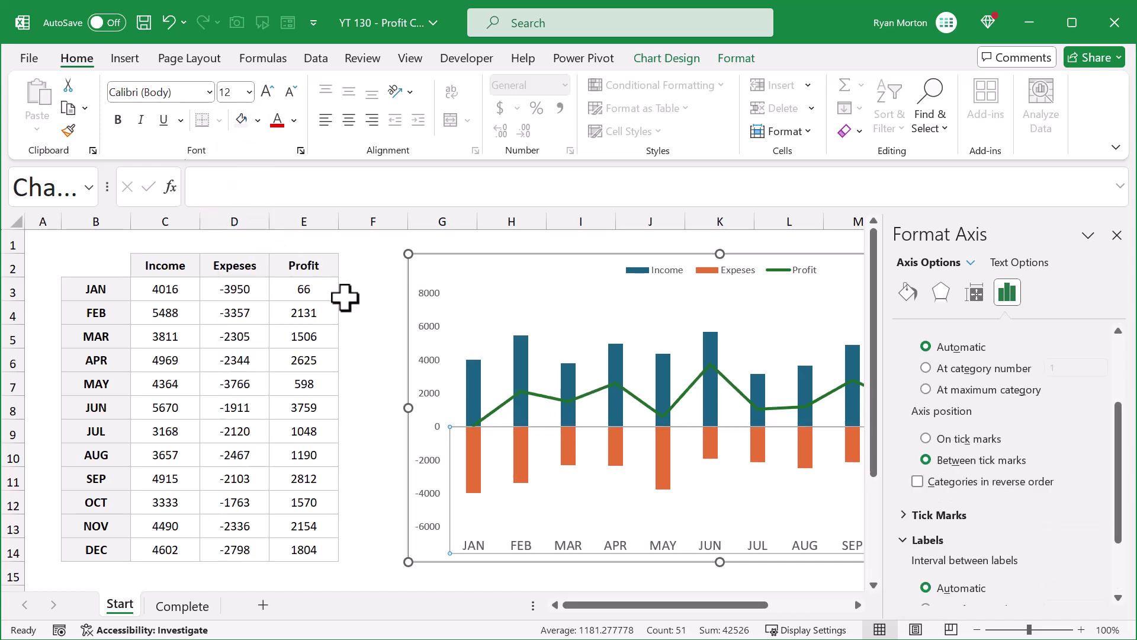
pyautogui.click(433, 368)
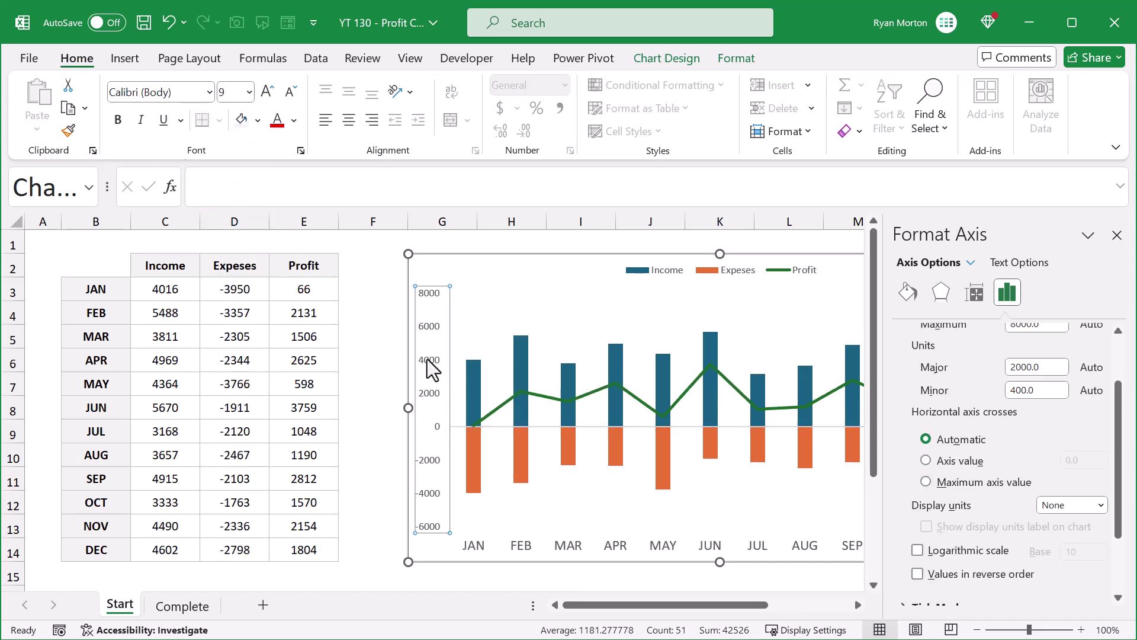
pyautogui.click(267, 92)
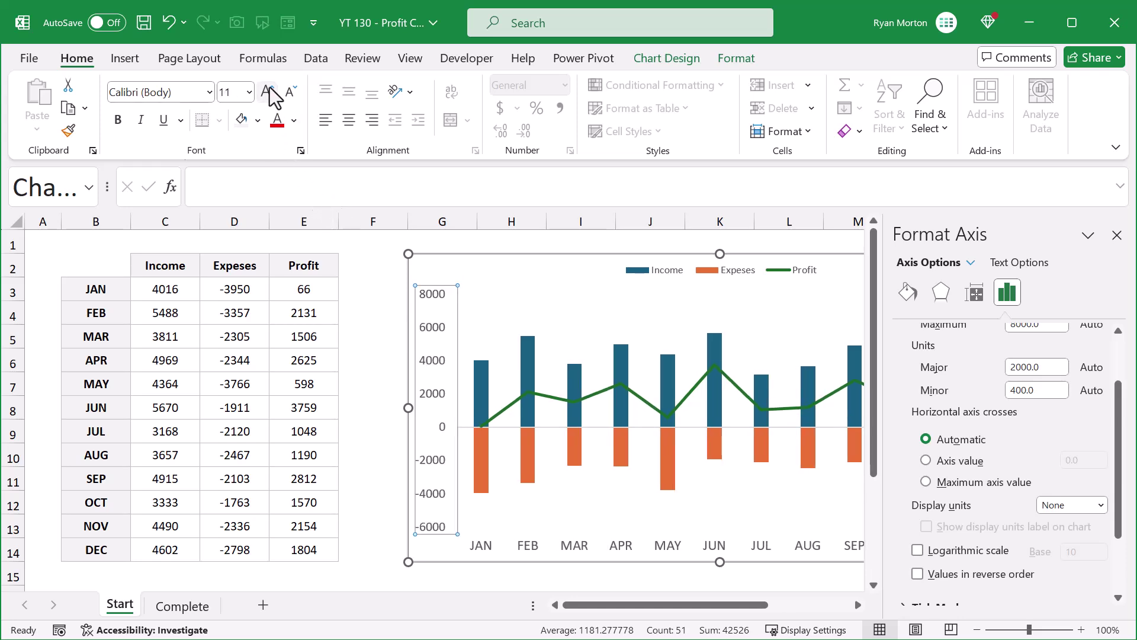
pyautogui.click(268, 92)
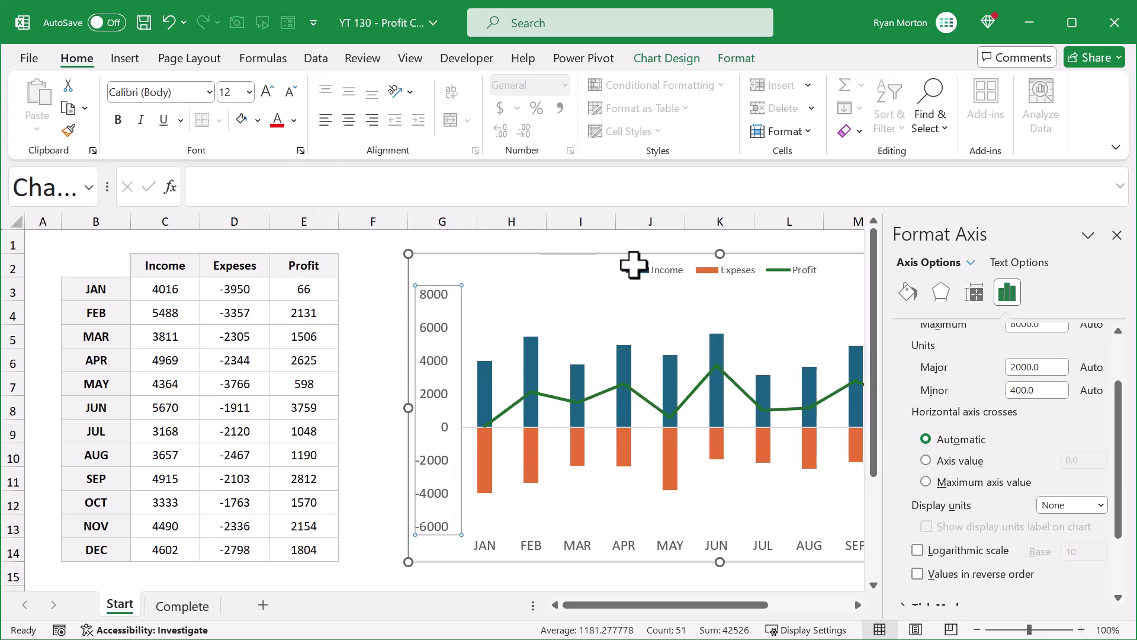
# Set the legend text to font size 16
pyautogui.click(663, 271)
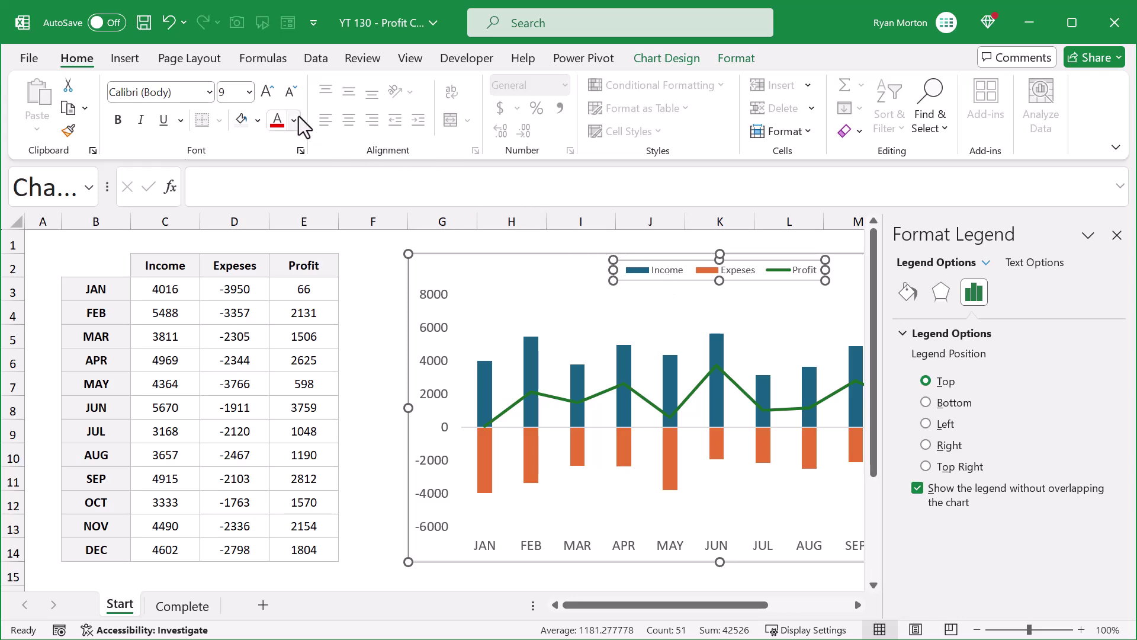
pyautogui.click(250, 92)
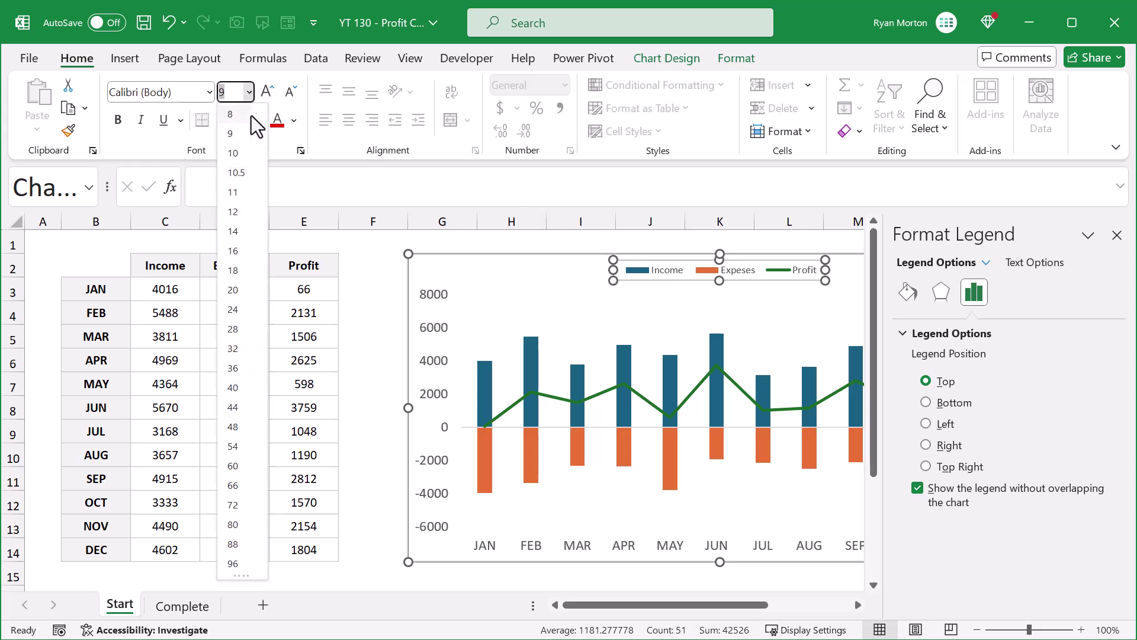
pyautogui.click(235, 263)
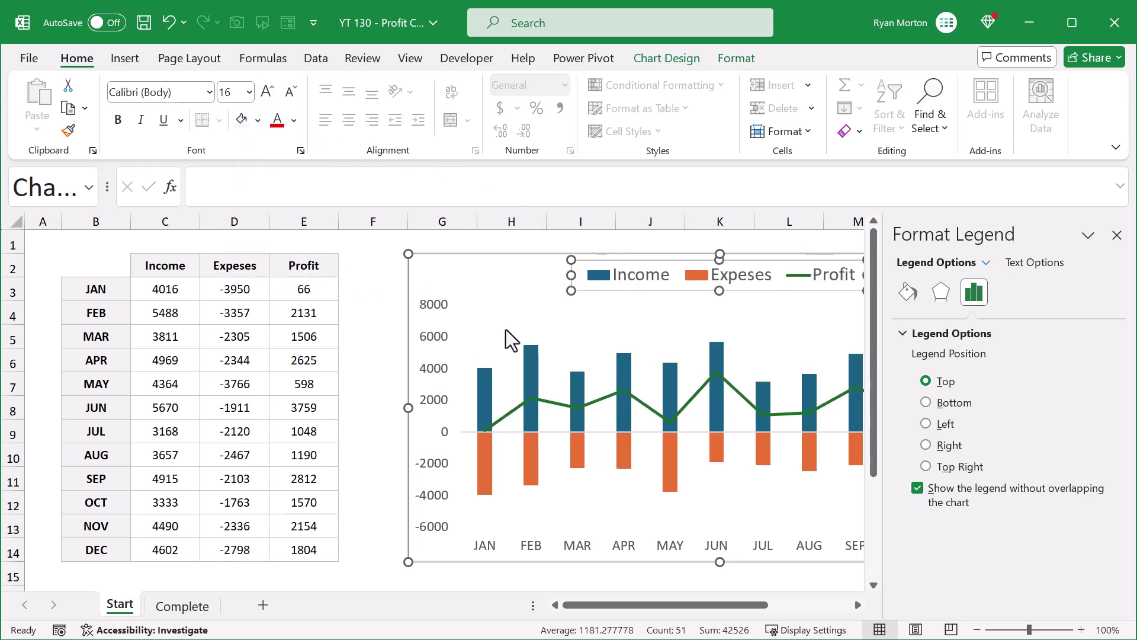
# Set the Expeses series gap width to 100% to widen the columns
pyautogui.click(532, 457)
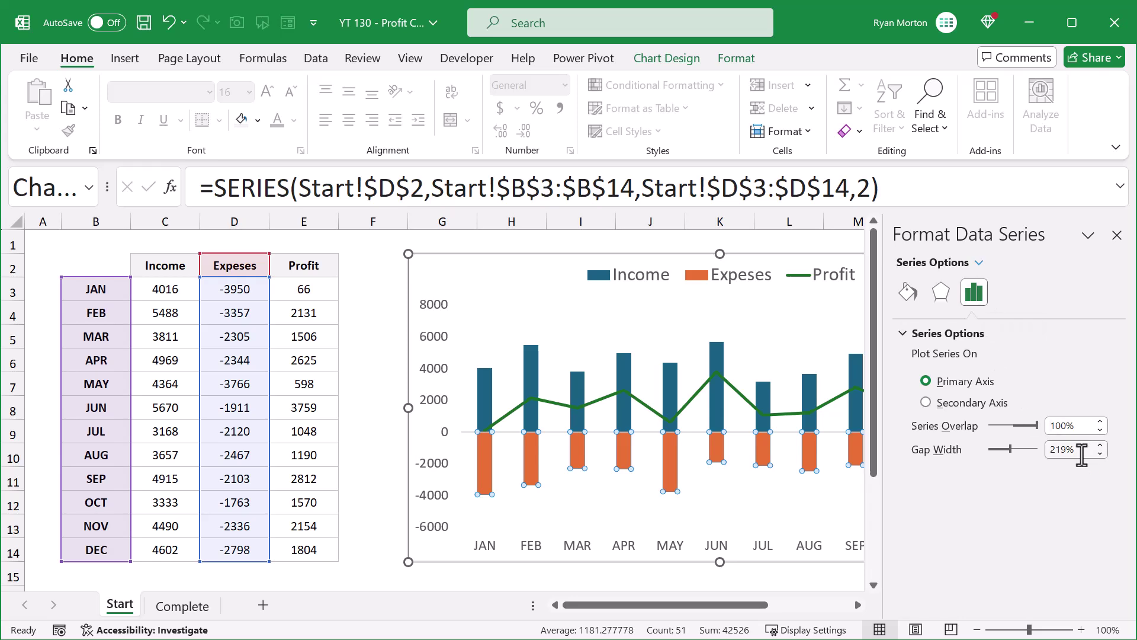
pyautogui.moveTo(1083, 450); pyautogui.dragTo(1030, 454)
pyautogui.write('100')
pyautogui.press('Return')
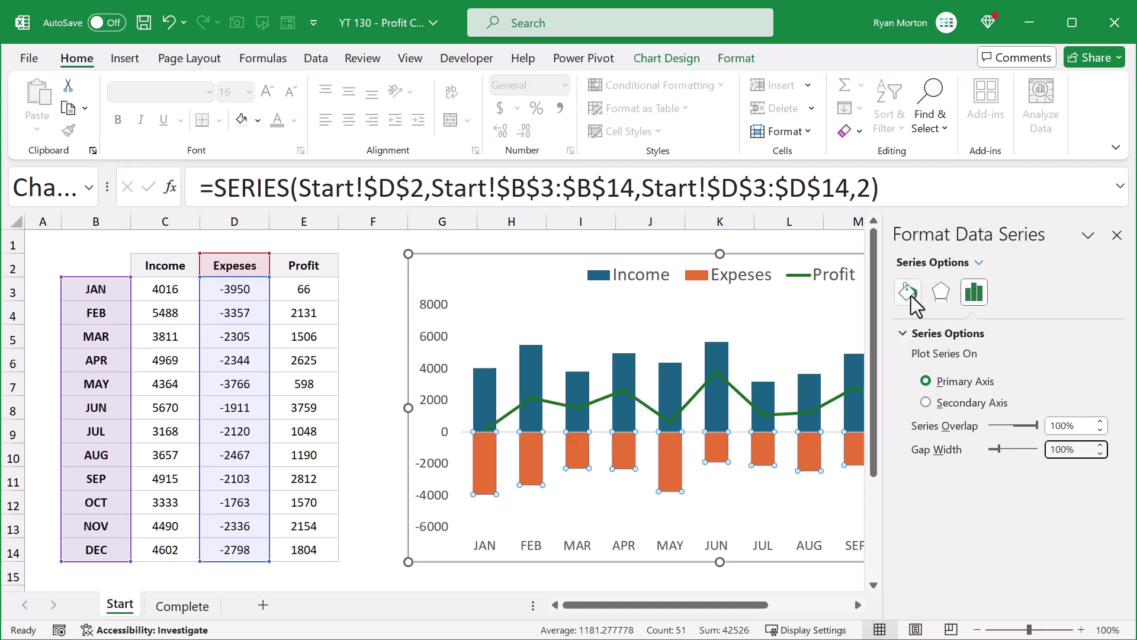
# Fill the Expeses bars with solid pale pink #FAE0E7
pyautogui.click(908, 293)
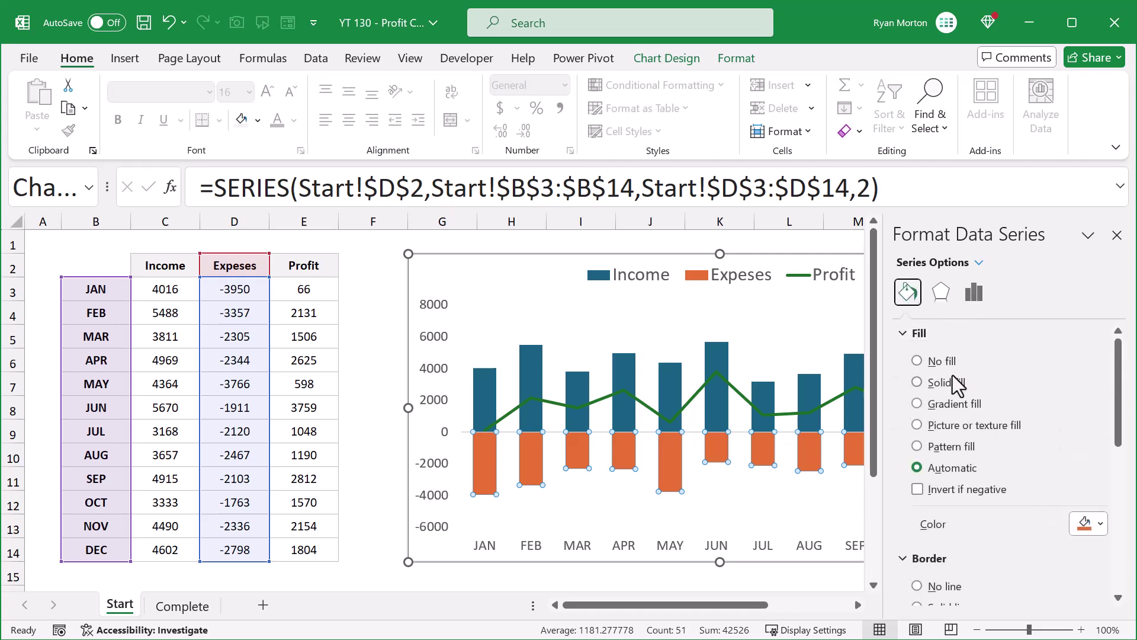
pyautogui.click(918, 382)
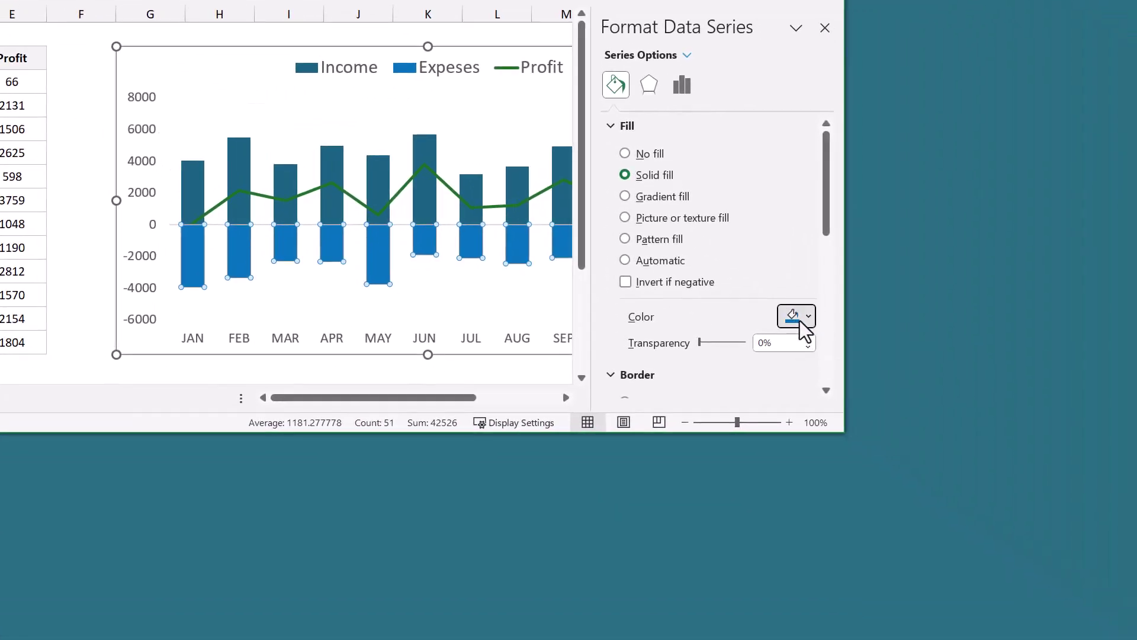
pyautogui.click(795, 318)
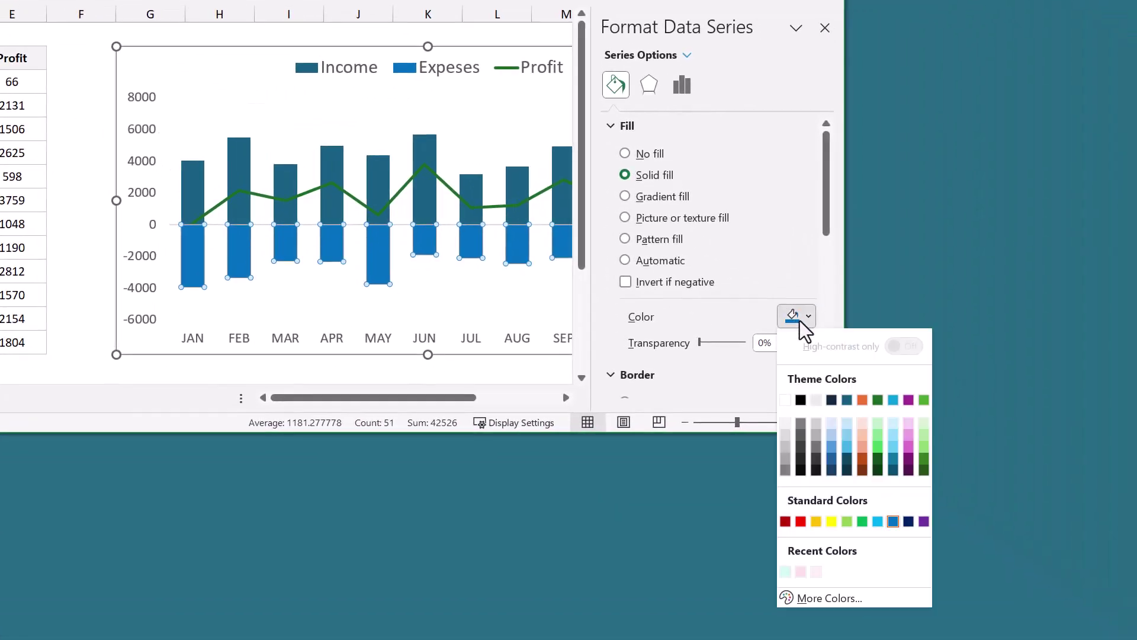
pyautogui.click(836, 596)
pyautogui.doubleClick(616, 330)
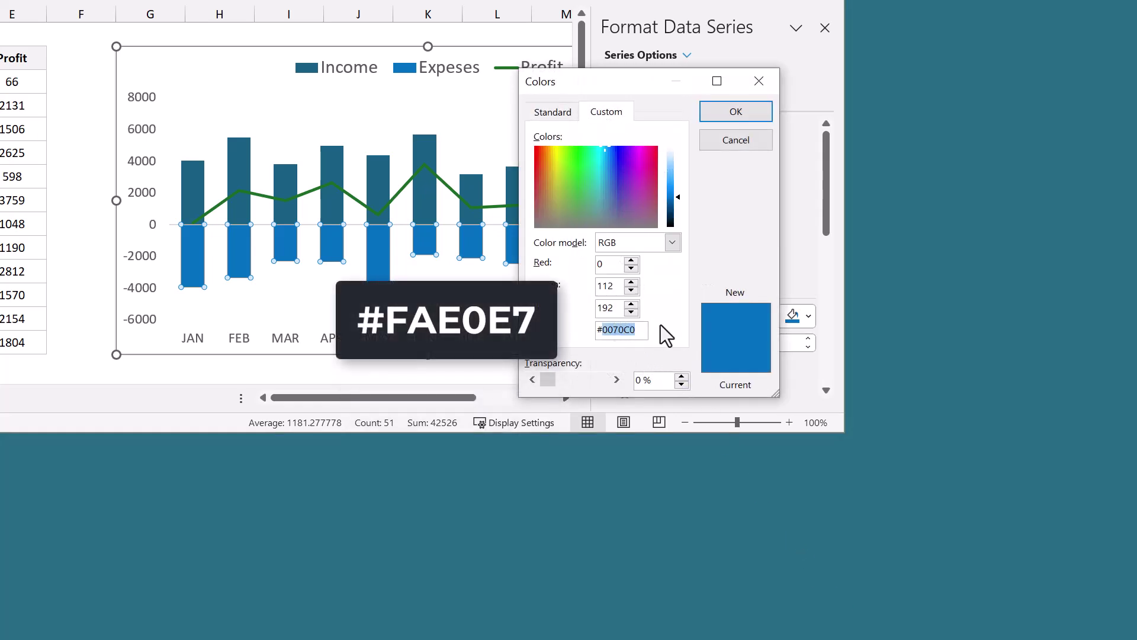
pyautogui.write('FAE')
pyautogui.write('0E7')
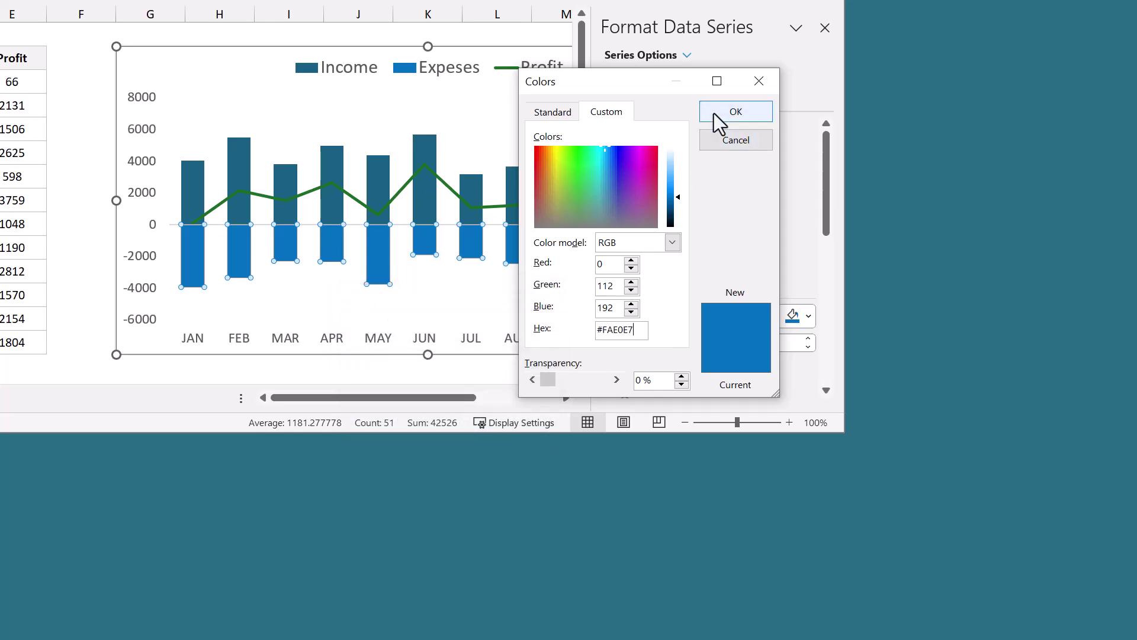
pyautogui.click(735, 111)
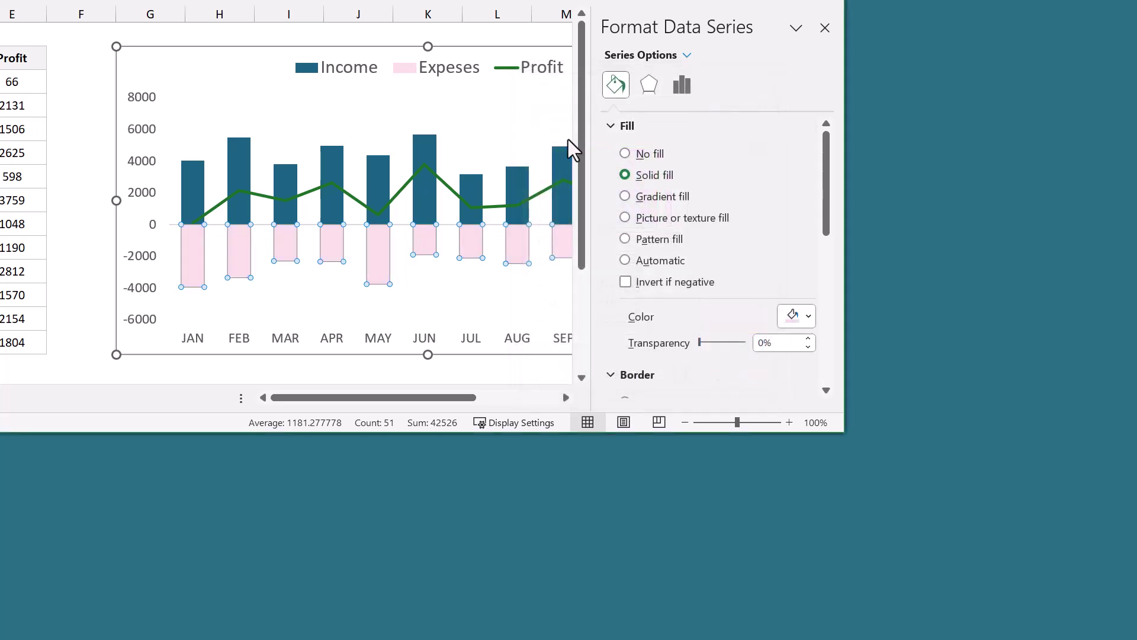
# Fill the Income bars with solid pale mint #D0F7ED
pyautogui.click(421, 150)
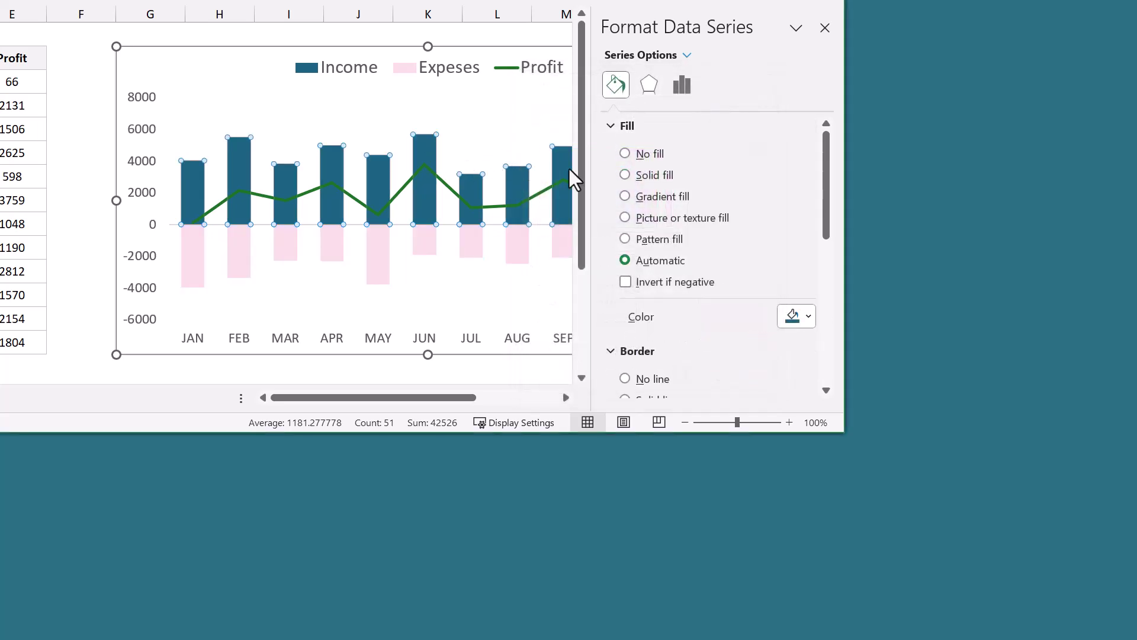
pyautogui.click(626, 176)
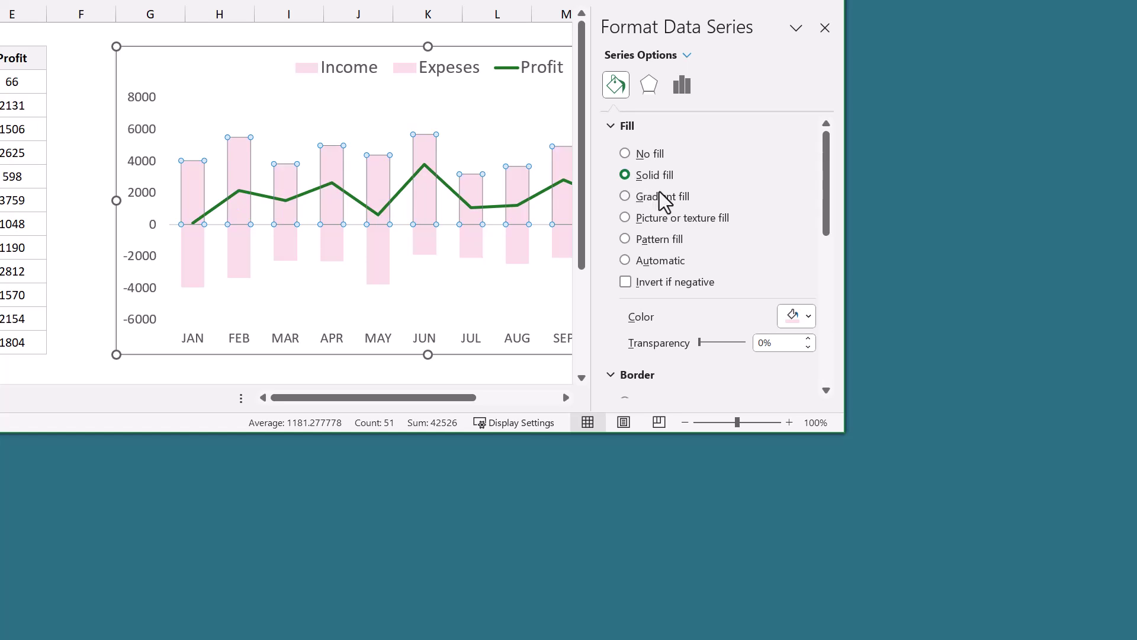
pyautogui.click(797, 317)
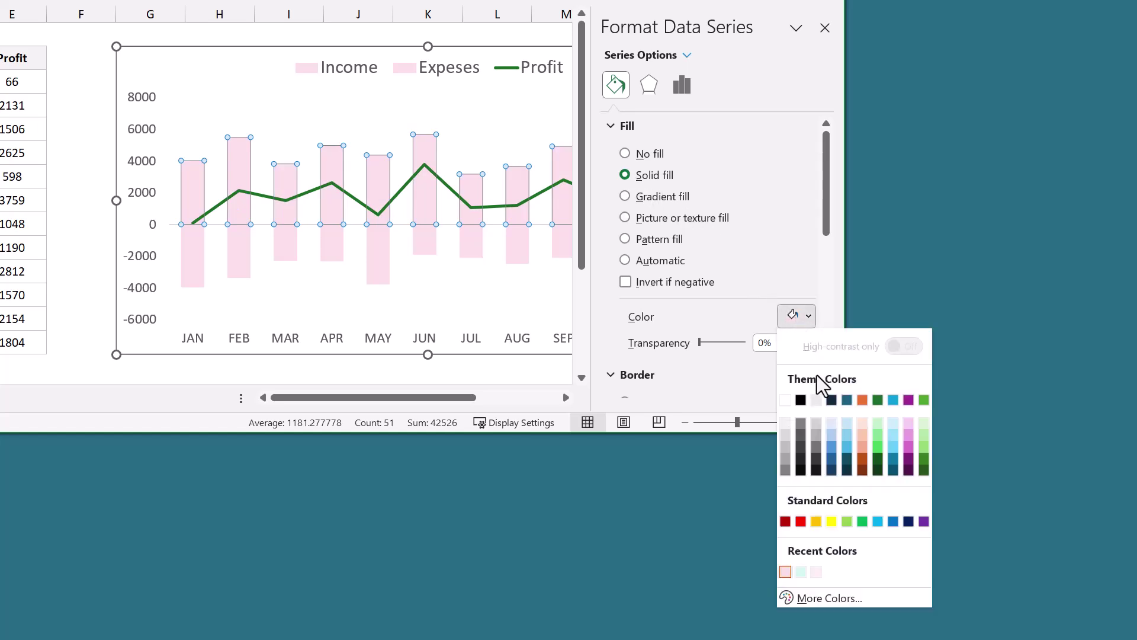
pyautogui.click(832, 600)
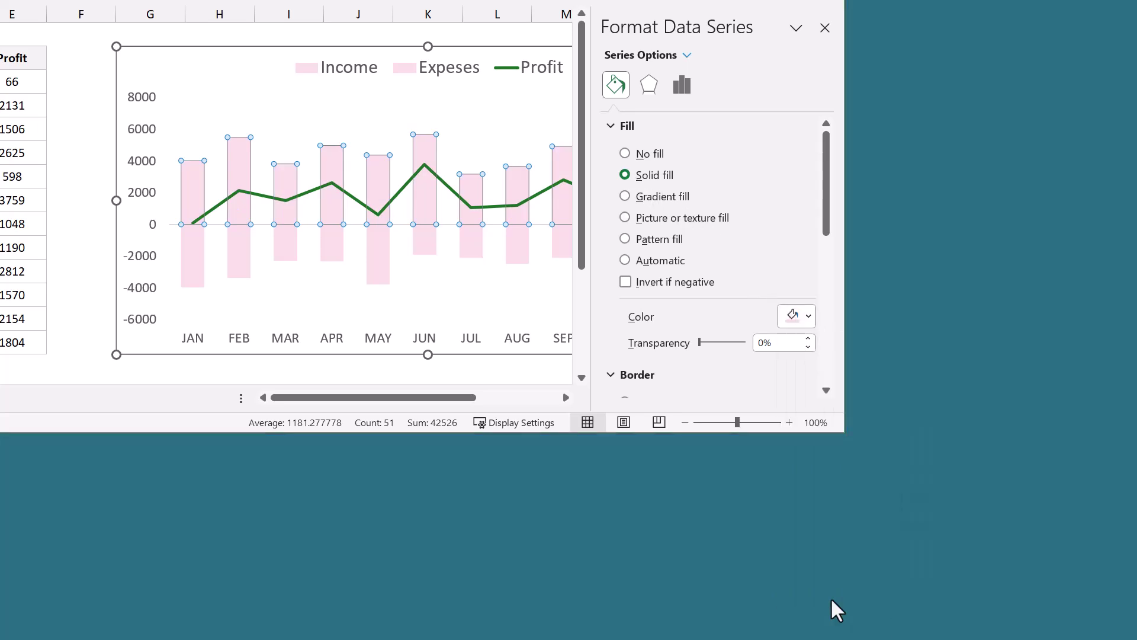
pyautogui.doubleClick(622, 329)
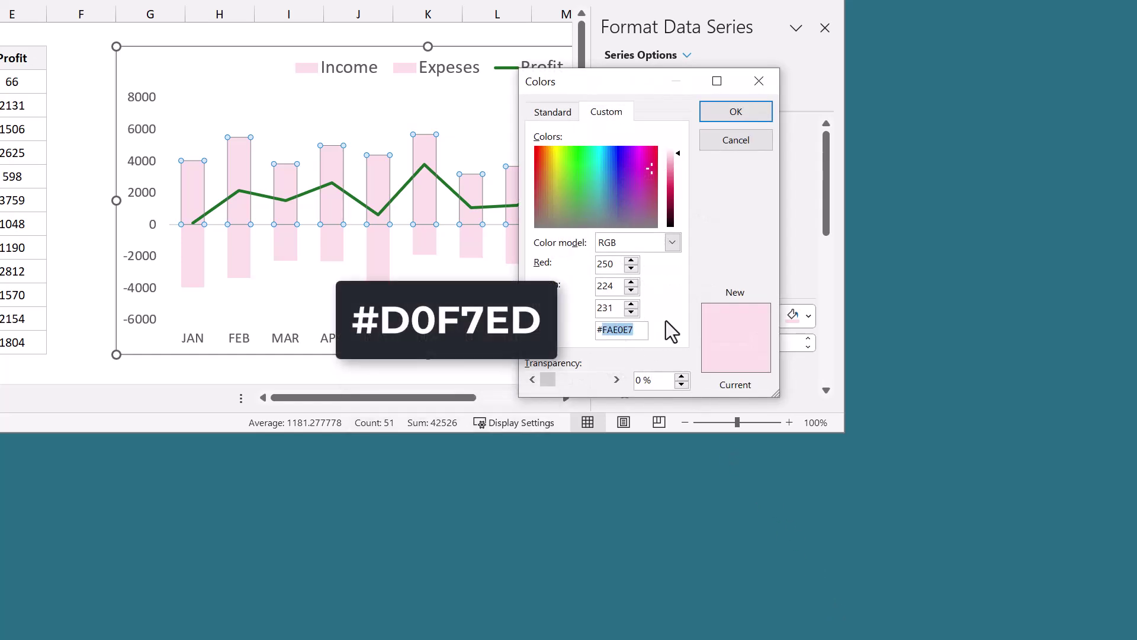
pyautogui.write('D0')
pyautogui.write('F7E')
pyautogui.write('D')
pyautogui.click(736, 112)
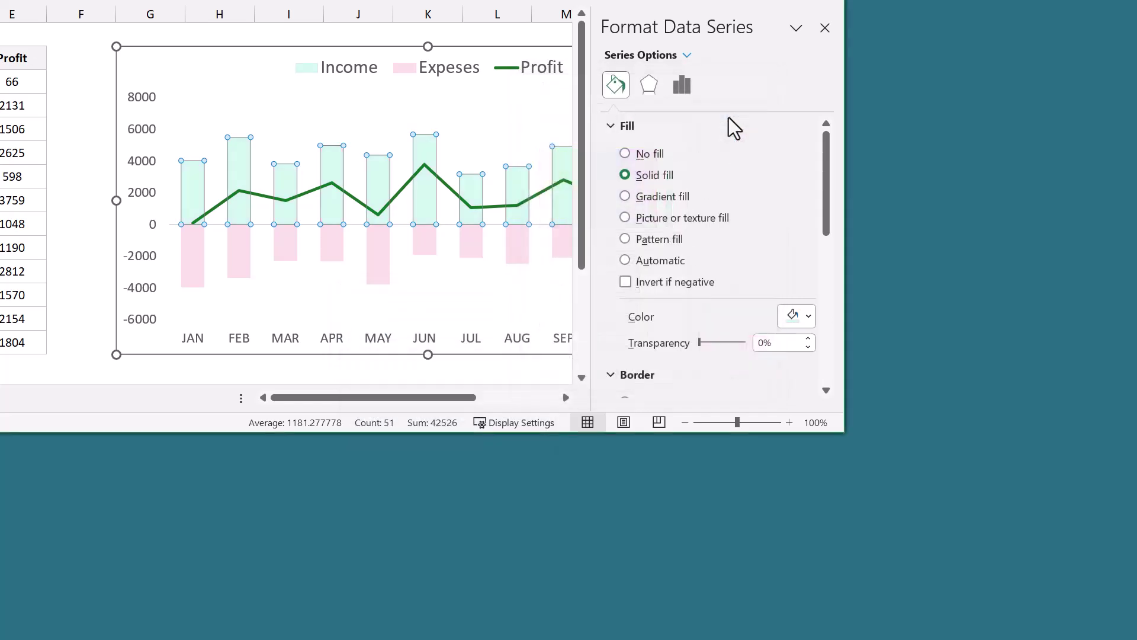
# Make the Profit series a solid standard-blue line
pyautogui.click(496, 205)
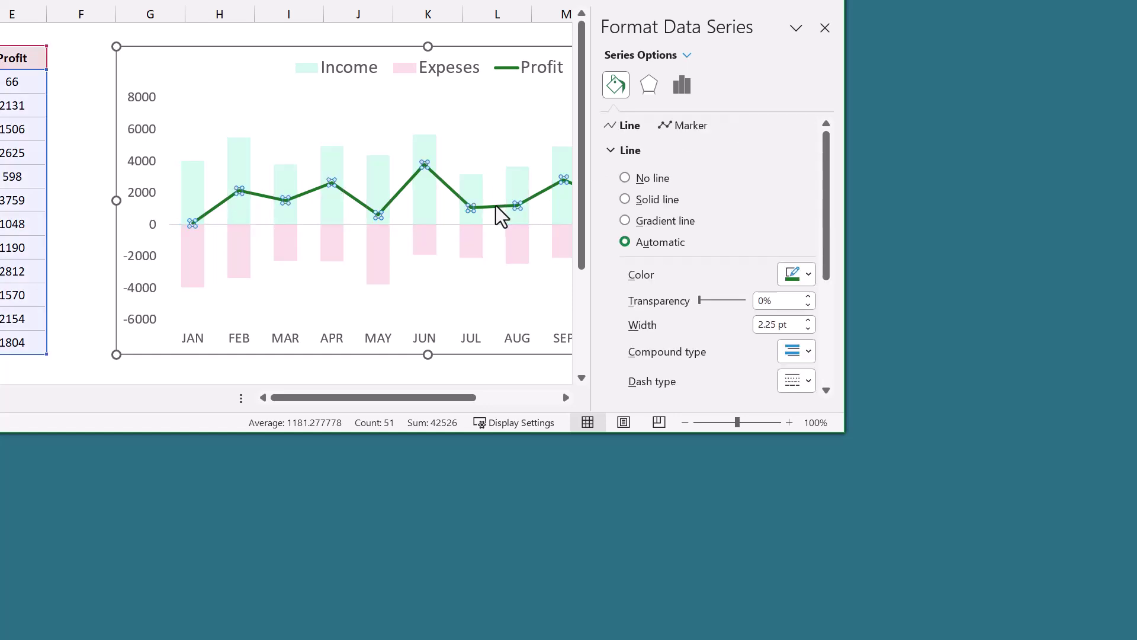
pyautogui.click(626, 199)
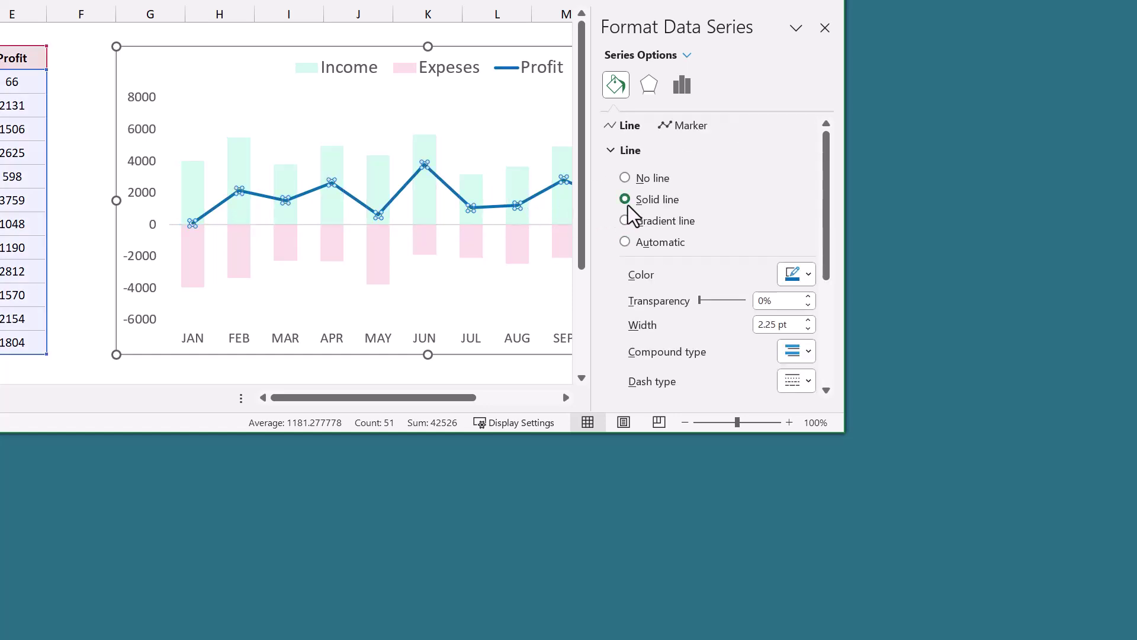
pyautogui.click(796, 275)
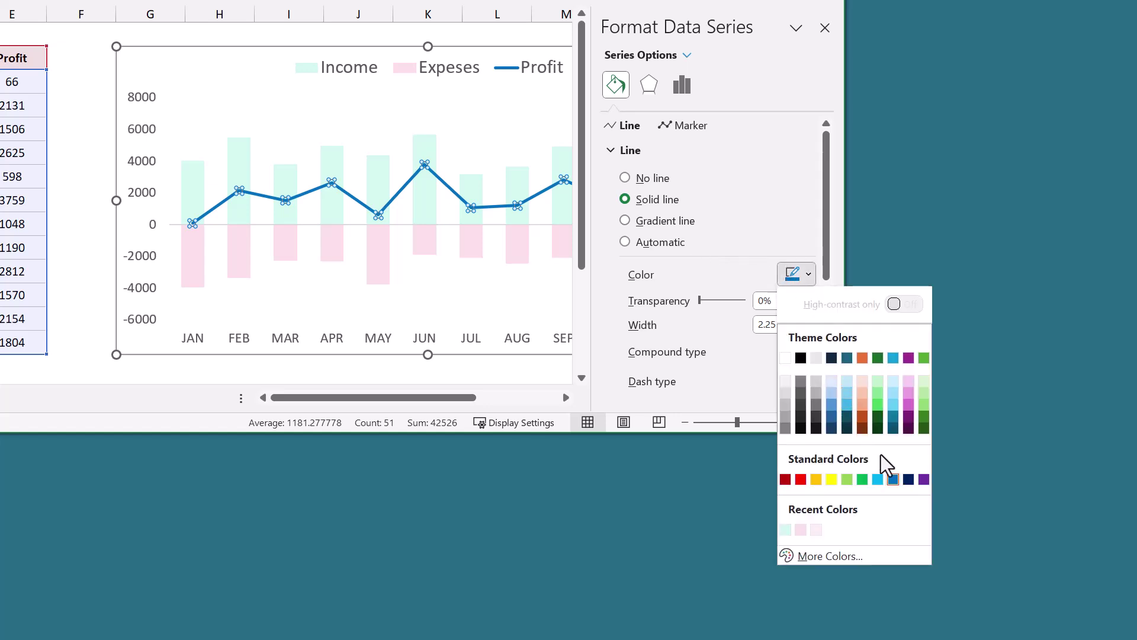
pyautogui.click(893, 480)
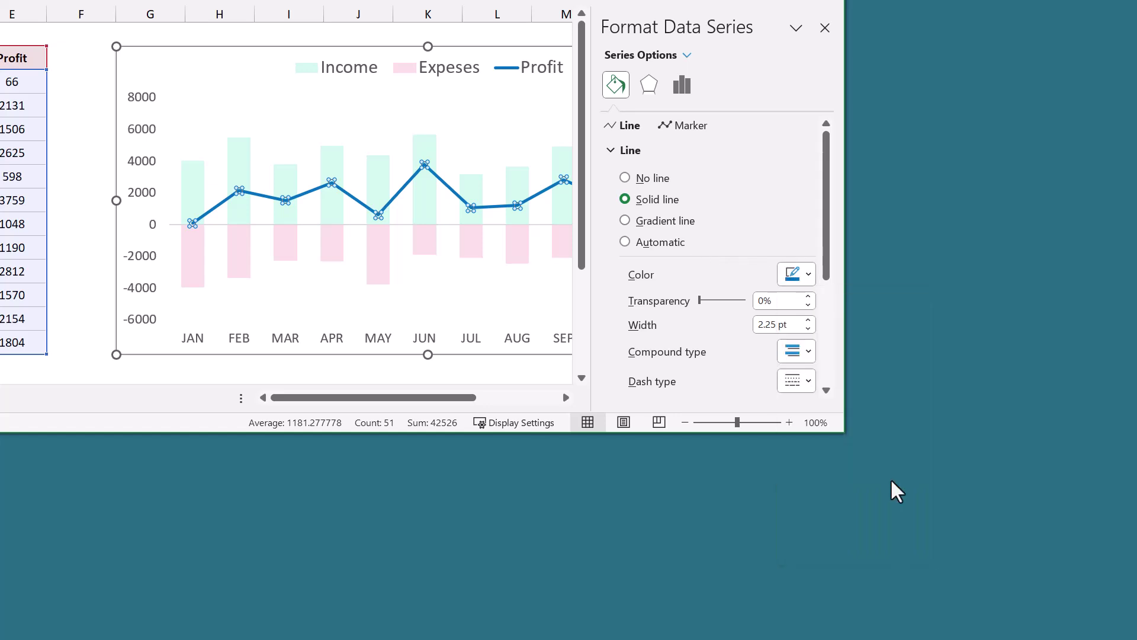
# Give the Profit line built-in circle markers of size 8
pyautogui.click(690, 126)
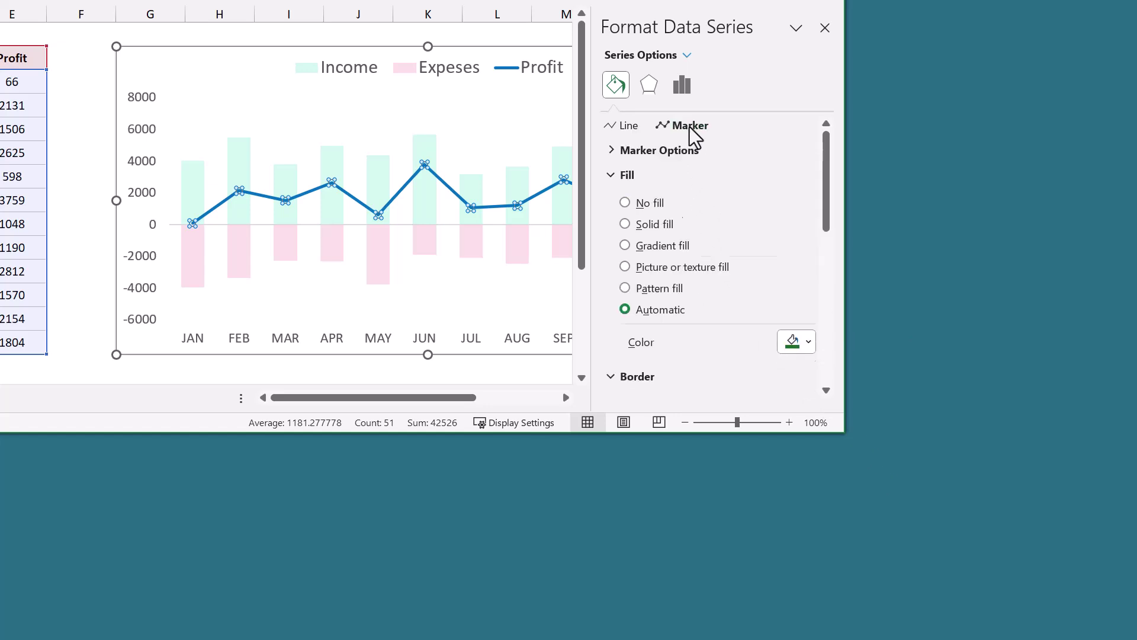
pyautogui.click(654, 151)
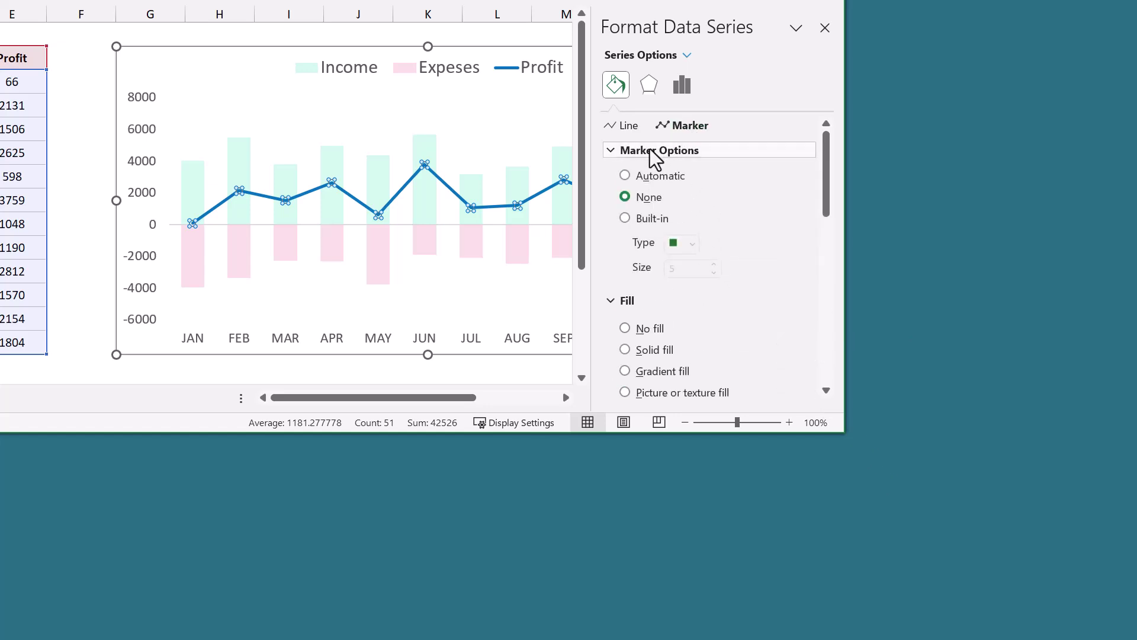
pyautogui.click(626, 218)
pyautogui.click(691, 244)
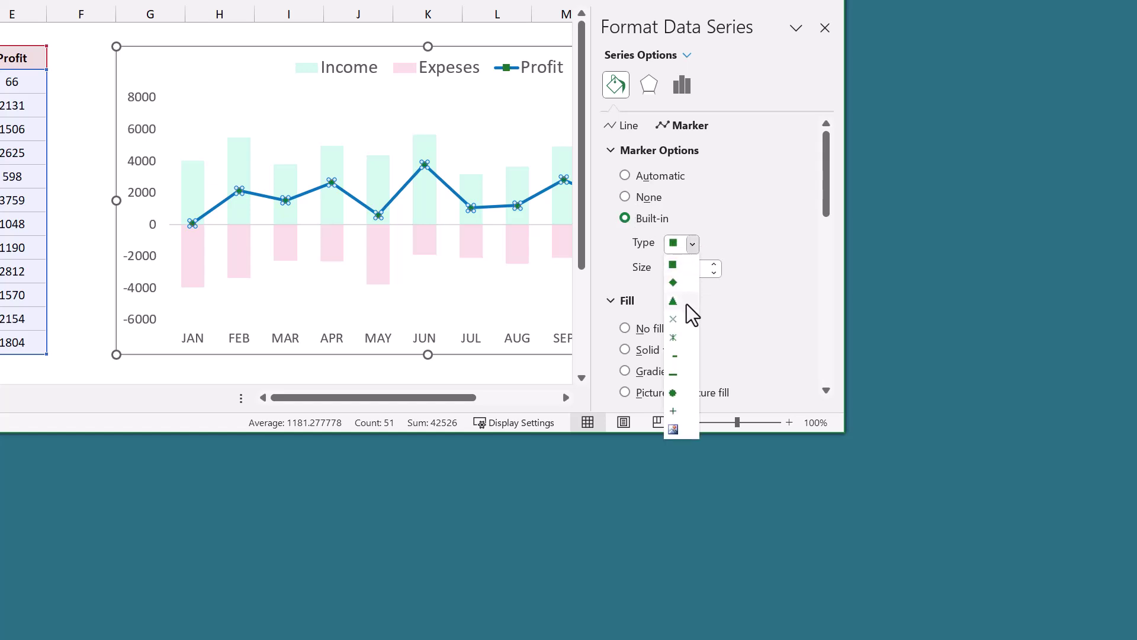
pyautogui.click(673, 393)
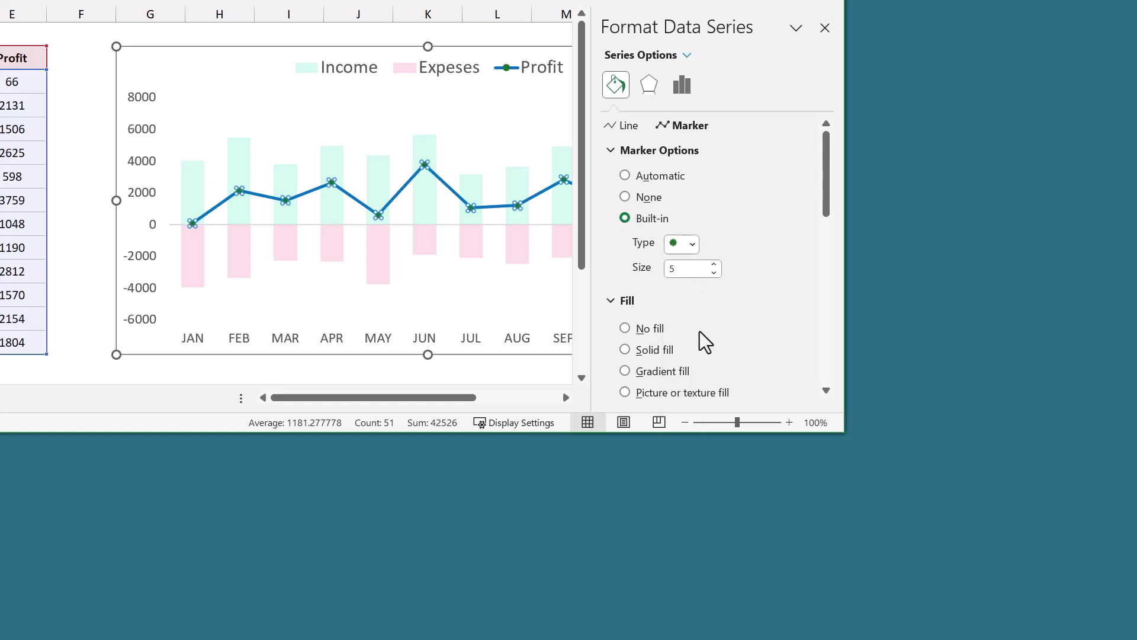
pyautogui.click(714, 265)
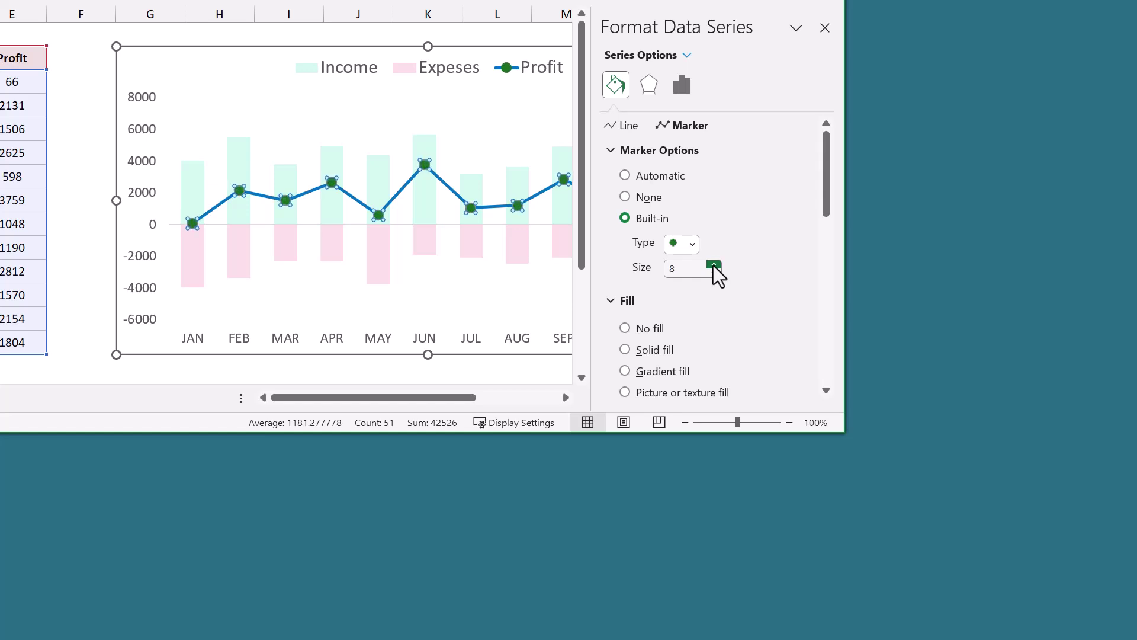
pyautogui.scroll(-1, 645, 342)
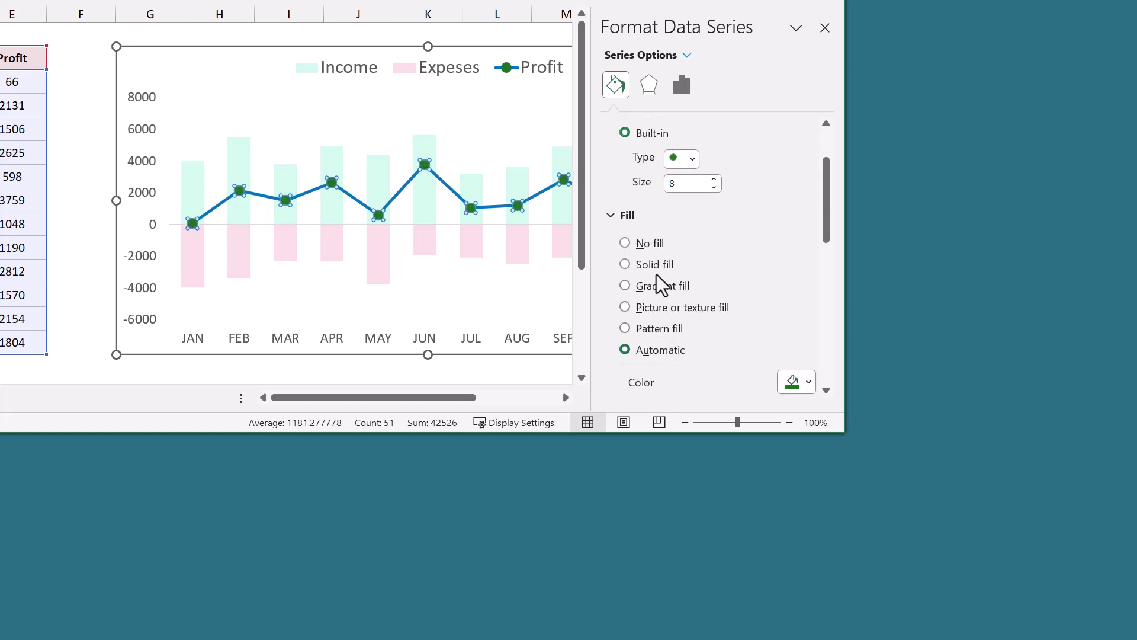
# Fill the markers solid blue with no border and close the formatting pane
pyautogui.click(625, 264)
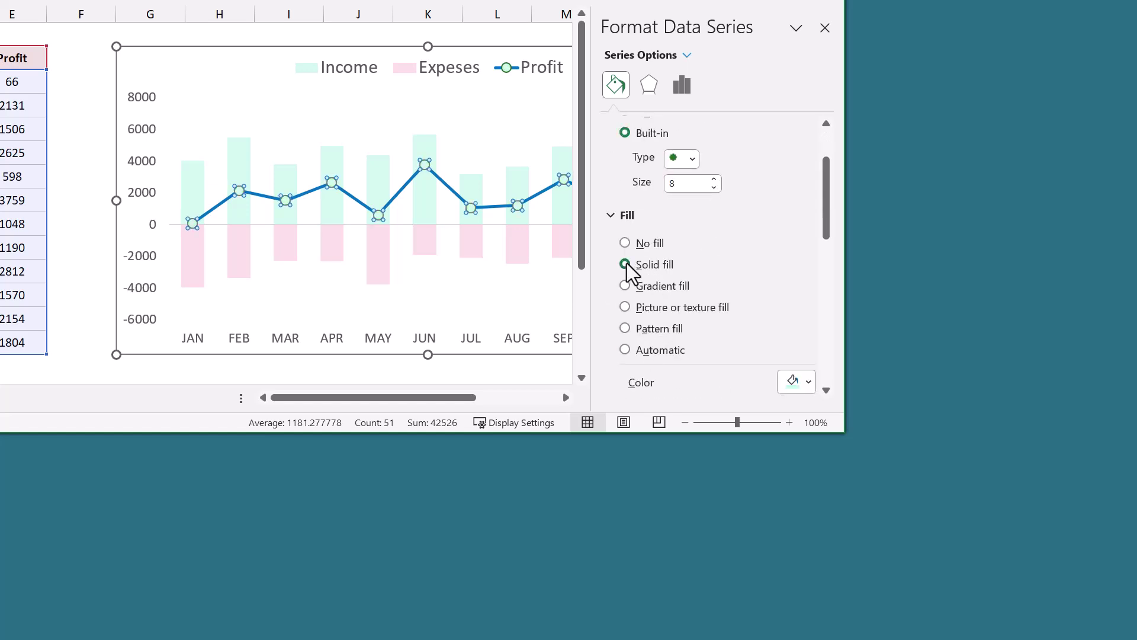
pyautogui.click(807, 382)
pyautogui.click(893, 588)
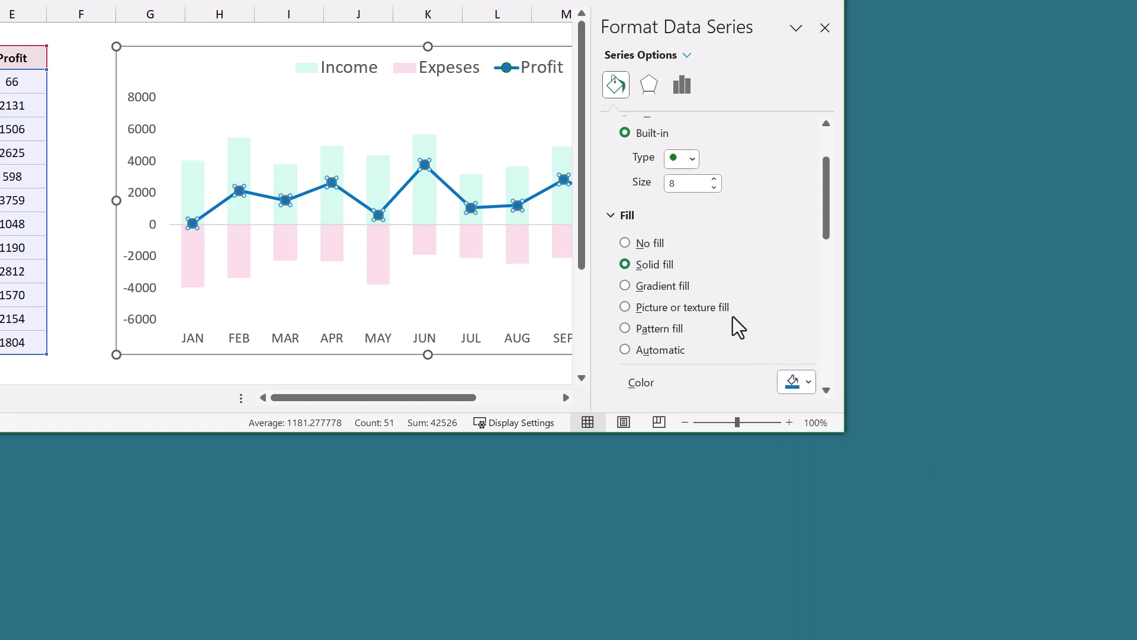
pyautogui.scroll(-3, 734, 325)
pyautogui.scroll(-2, 729, 316)
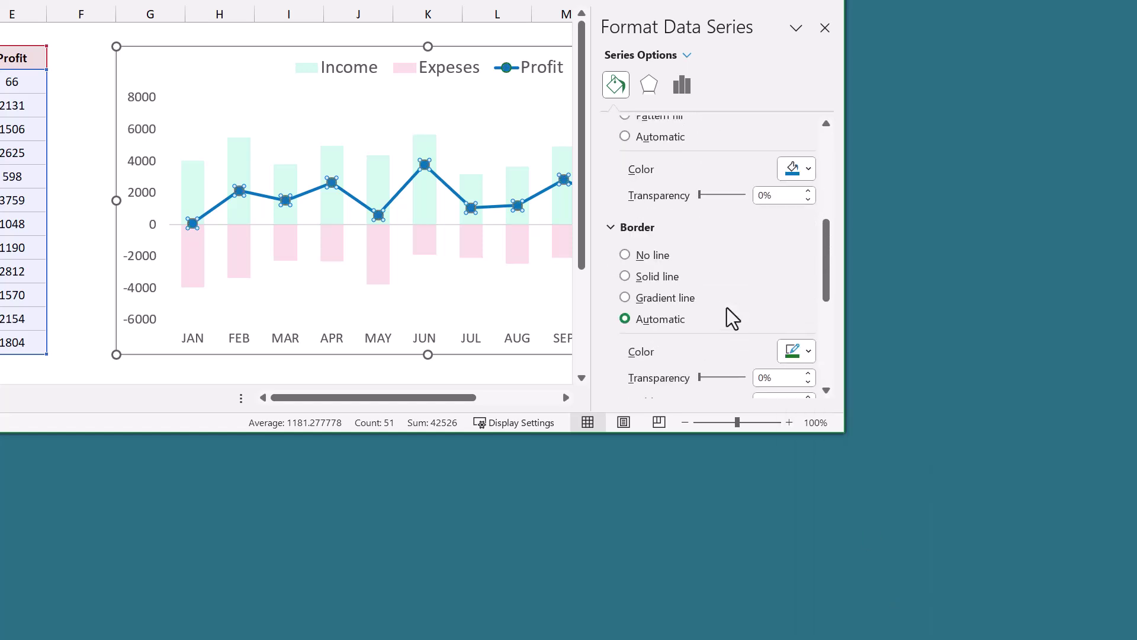
pyautogui.click(626, 255)
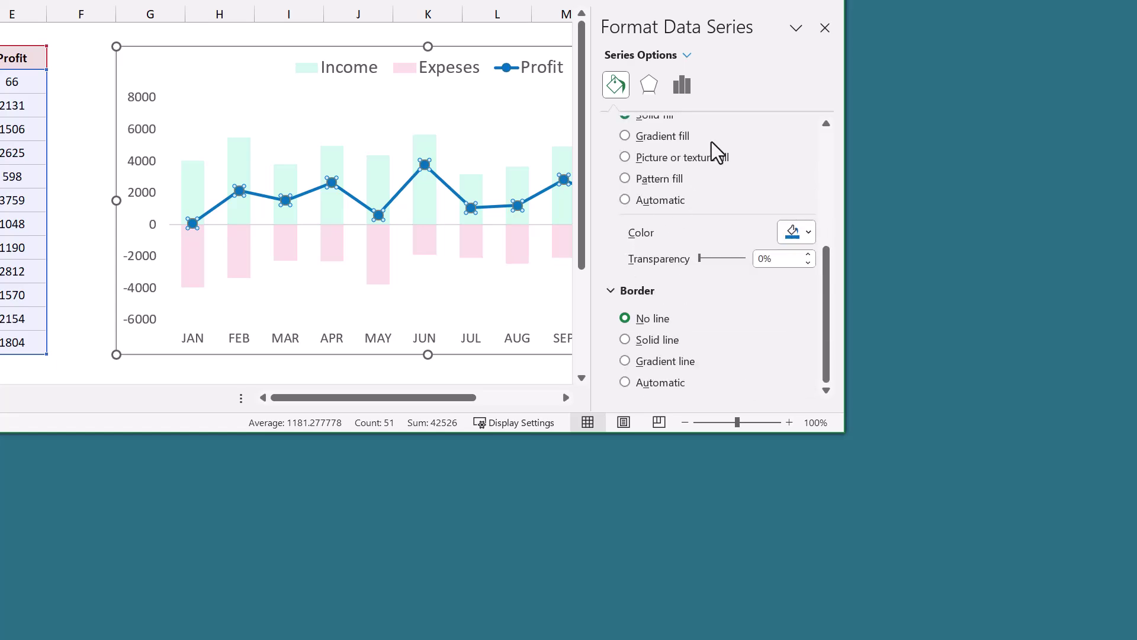
pyautogui.click(824, 27)
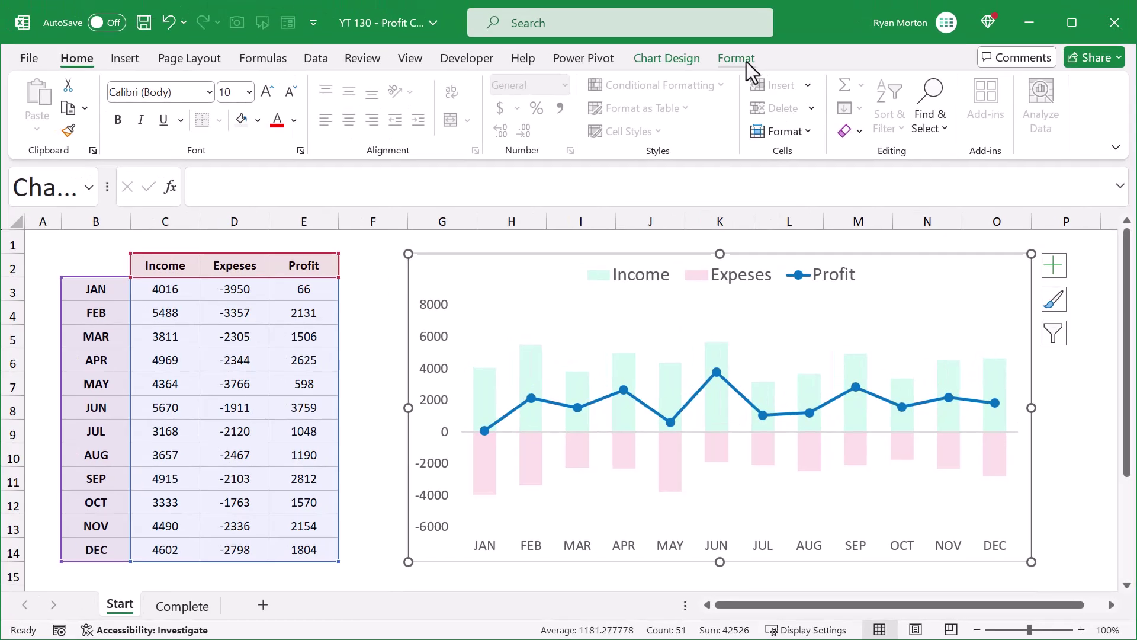
# Set the chart's Shape Outline to No Outline
pyautogui.click(747, 61)
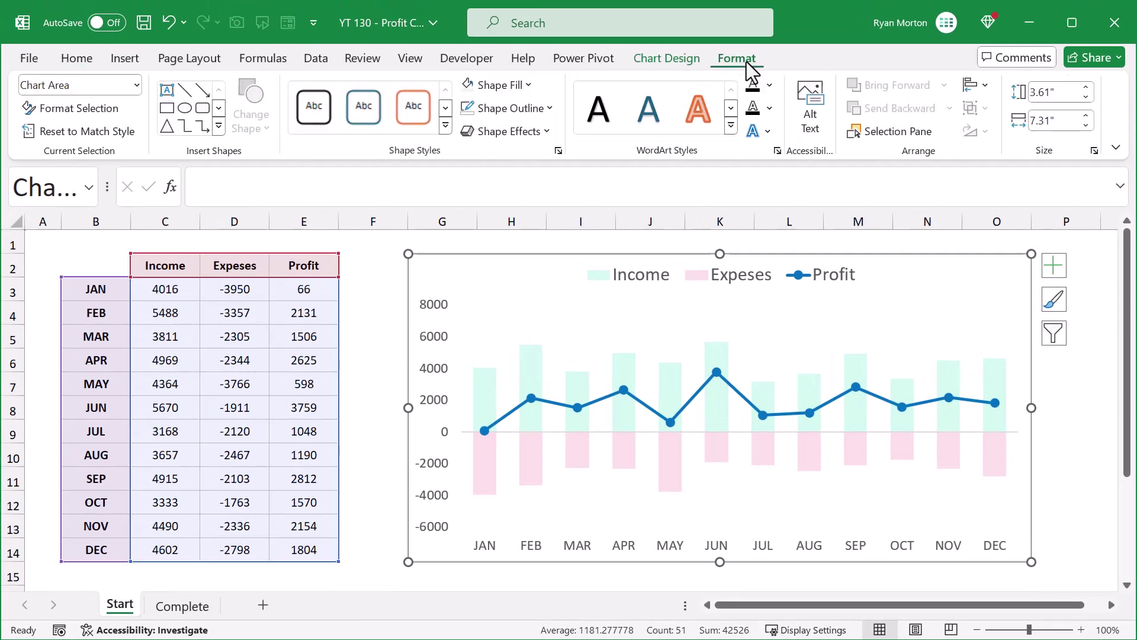
pyautogui.click(517, 109)
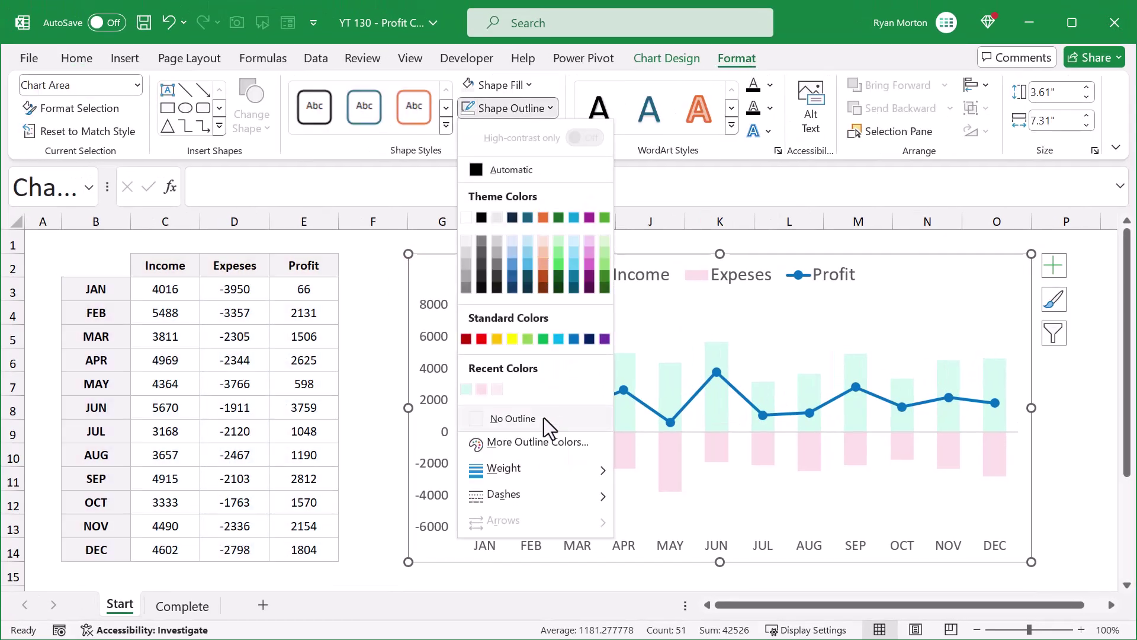
pyautogui.click(514, 419)
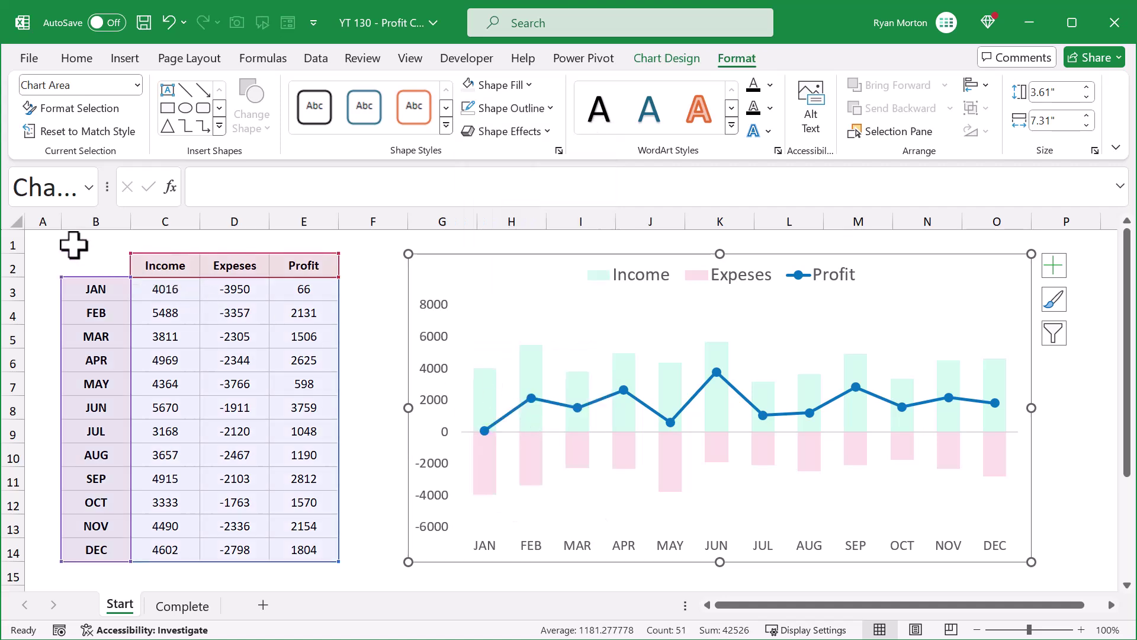
pyautogui.click(46, 243)
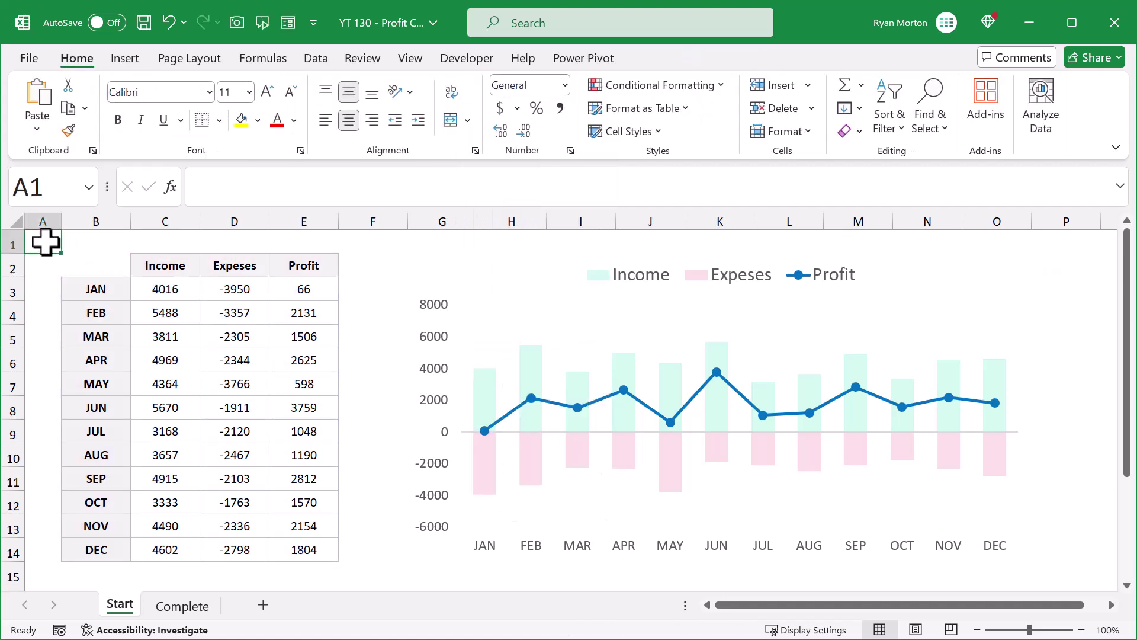